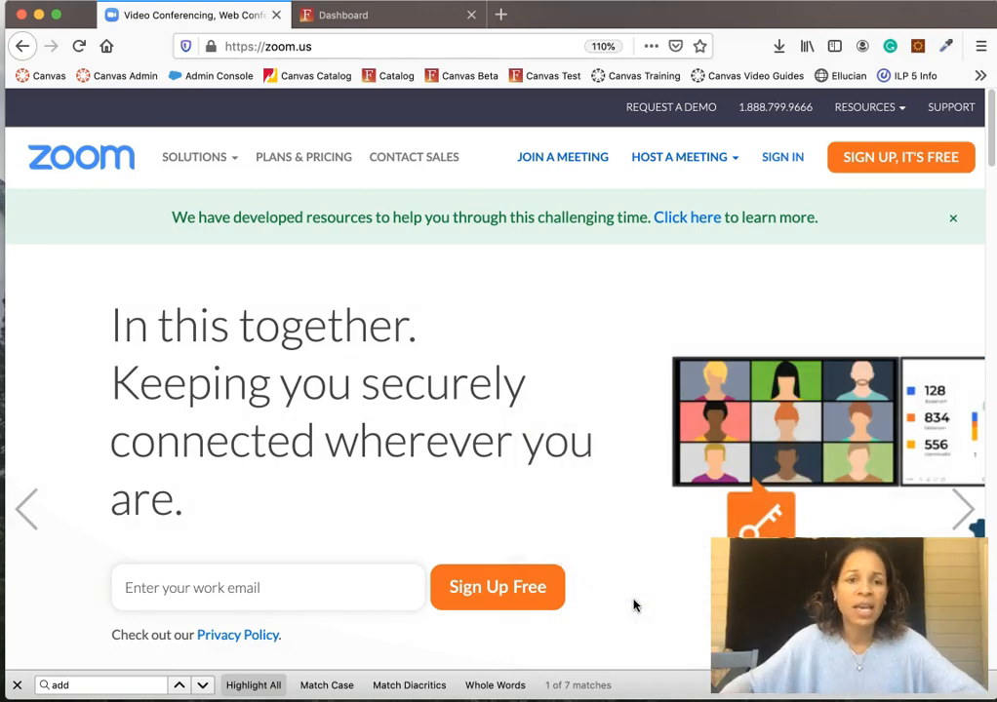
- On zoom.us, go to the SIGN IN page from the top navigation bar
{"action": "left_click_drag", "start_coordinate": [311, 46], "coordinate": [259, 46]}
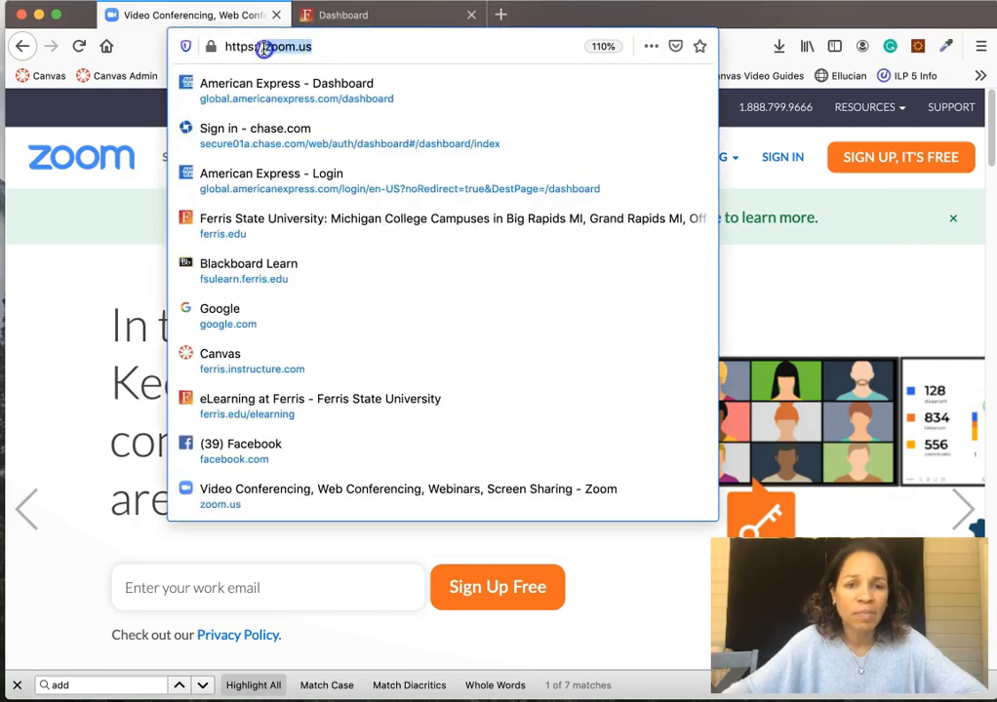
{"action": "left_click", "coordinate": [88, 270]}
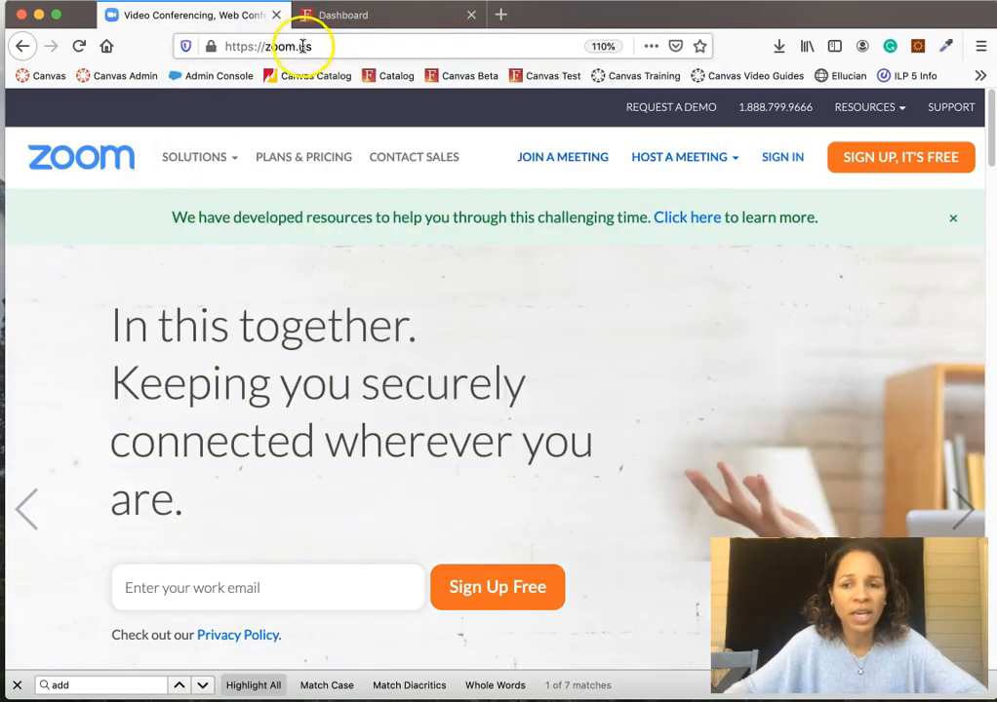
{"action": "left_click", "coordinate": [781, 166]}
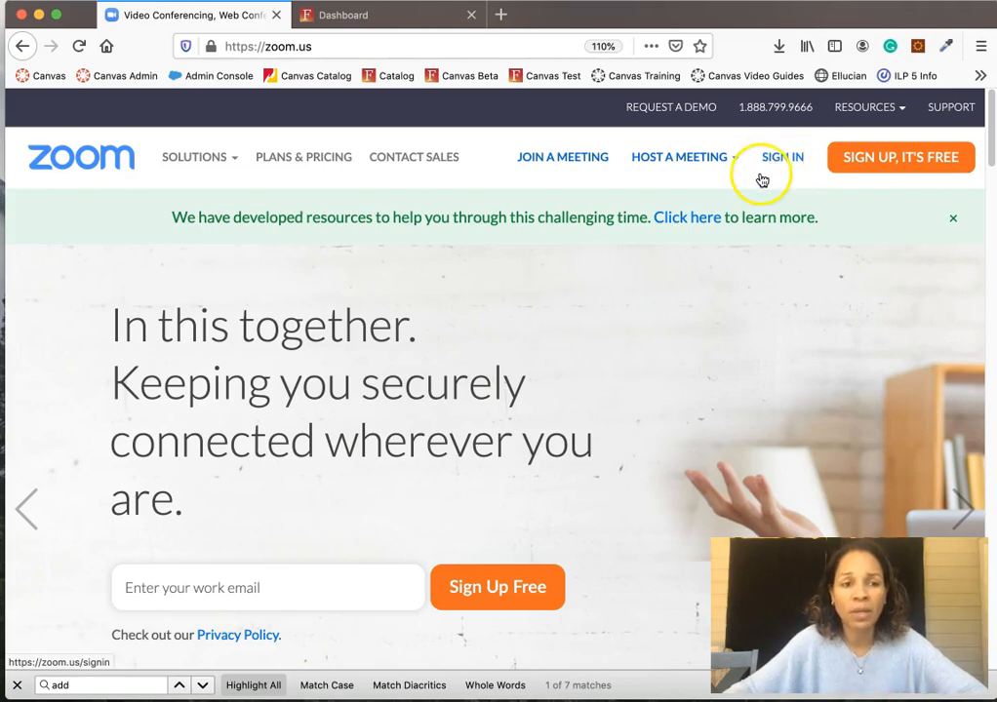
{"action": "left_click", "coordinate": [782, 166]}
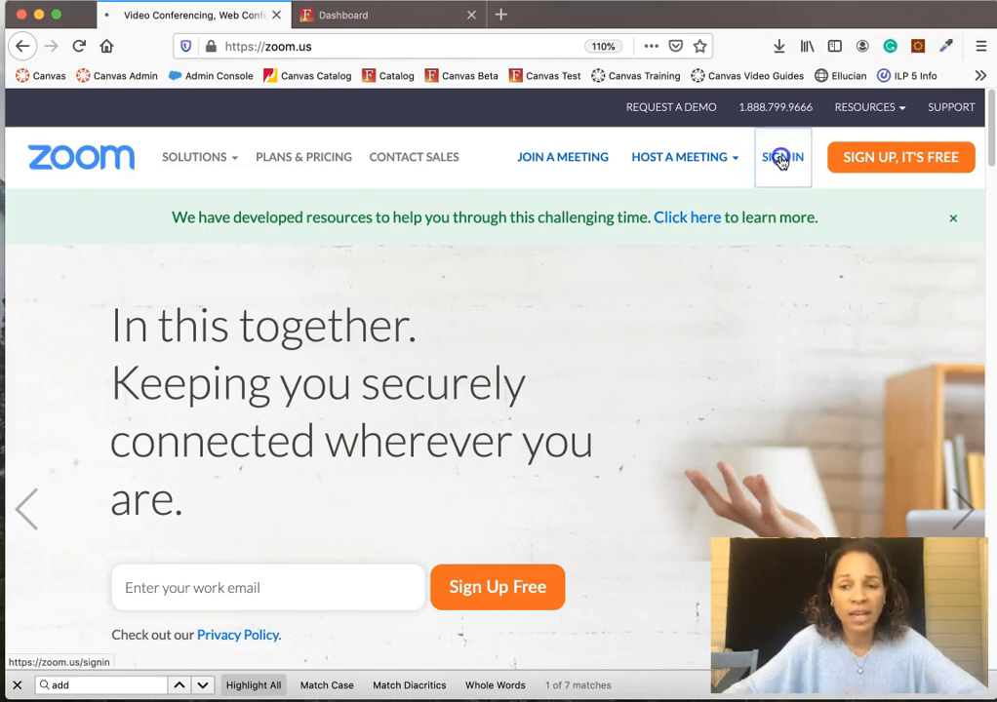
- Sign in with the account's email address and password, declining the browser's save-login prompt
{"action": "left_click", "coordinate": [323, 351]}
{"action": "left_click", "coordinate": [379, 333]}
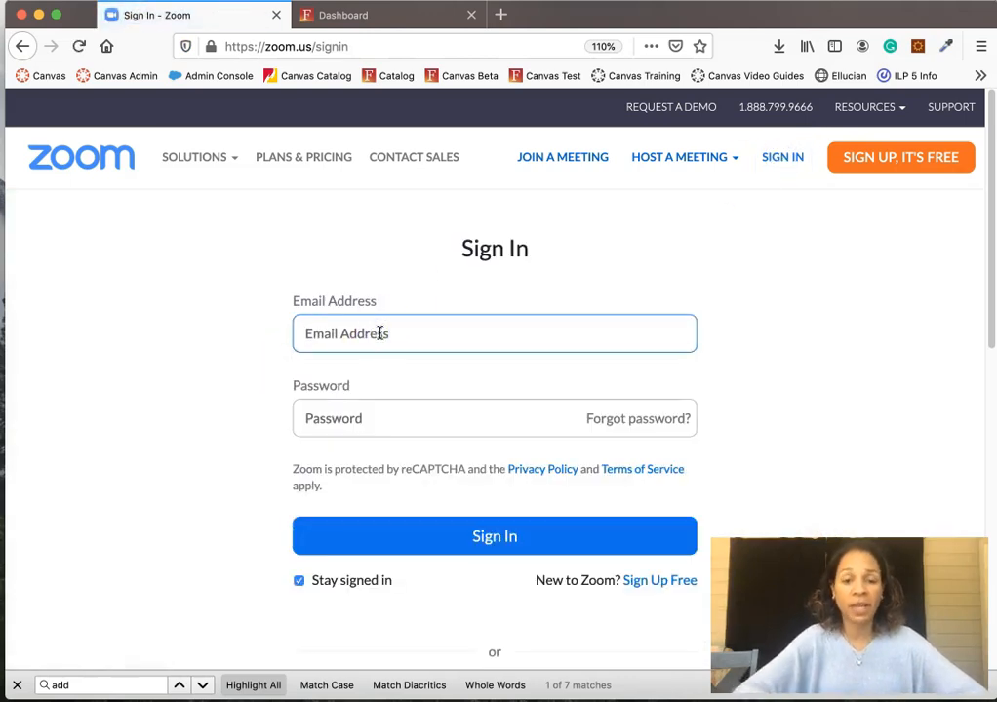
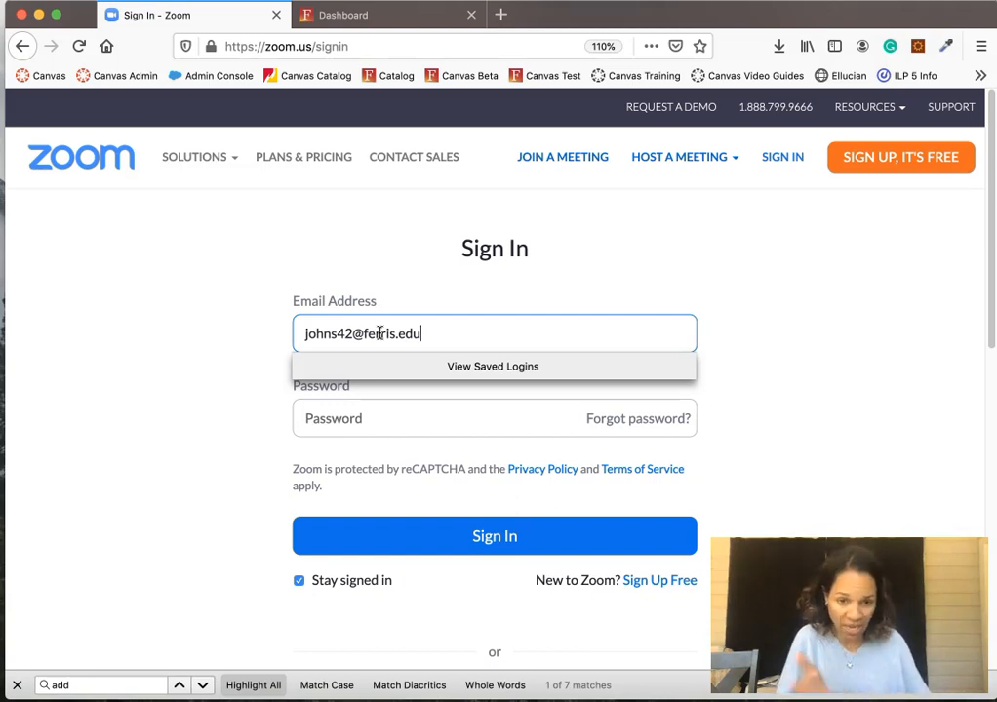
{"action": "left_click", "coordinate": [821, 382]}
{"action": "left_click", "coordinate": [407, 422]}
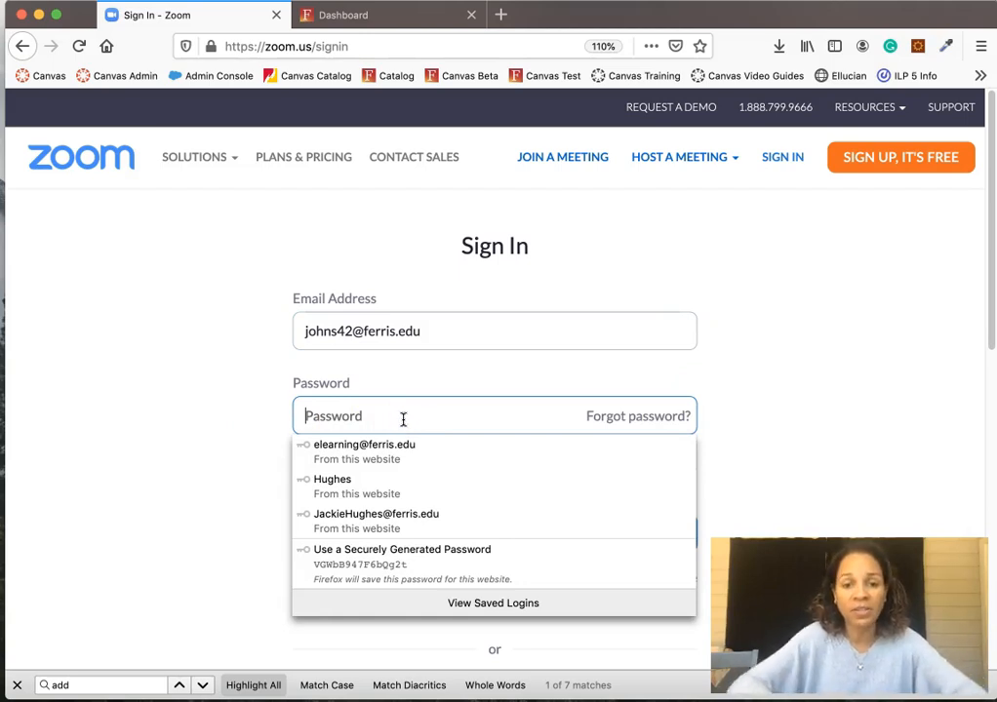
{"action": "type", "text": "•"}
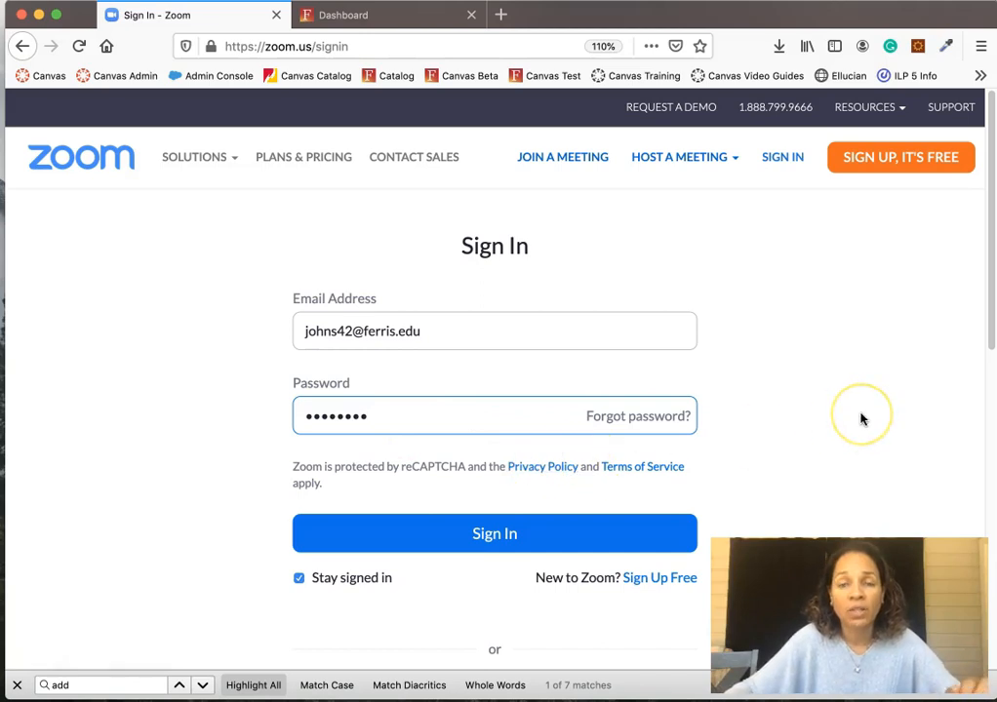
{"action": "left_click", "coordinate": [484, 535]}
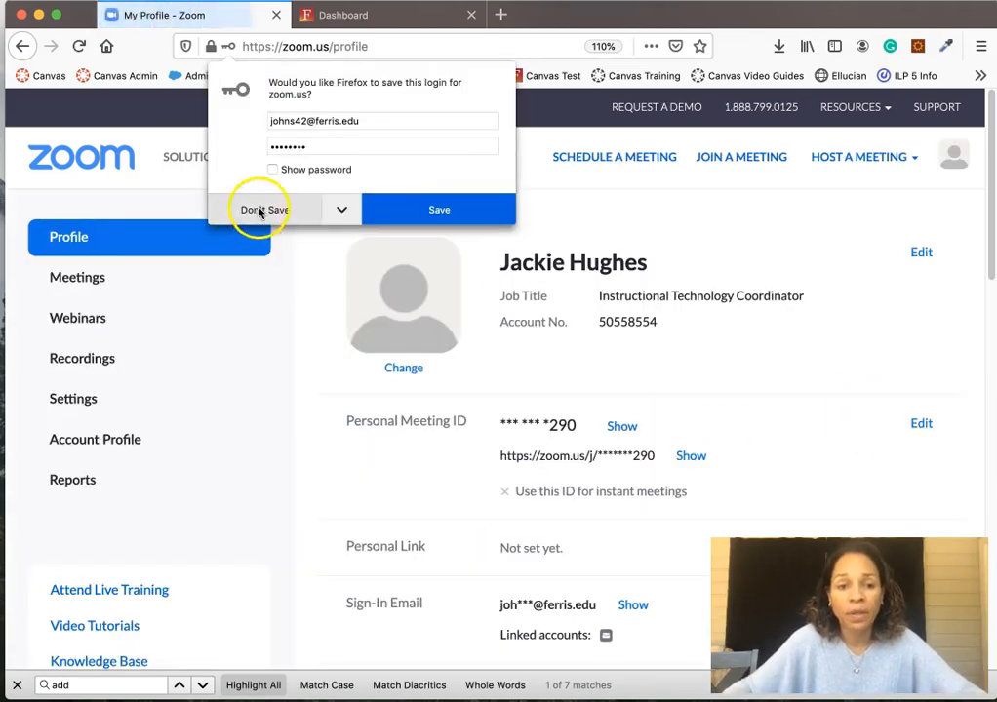
{"action": "left_click", "coordinate": [262, 209]}
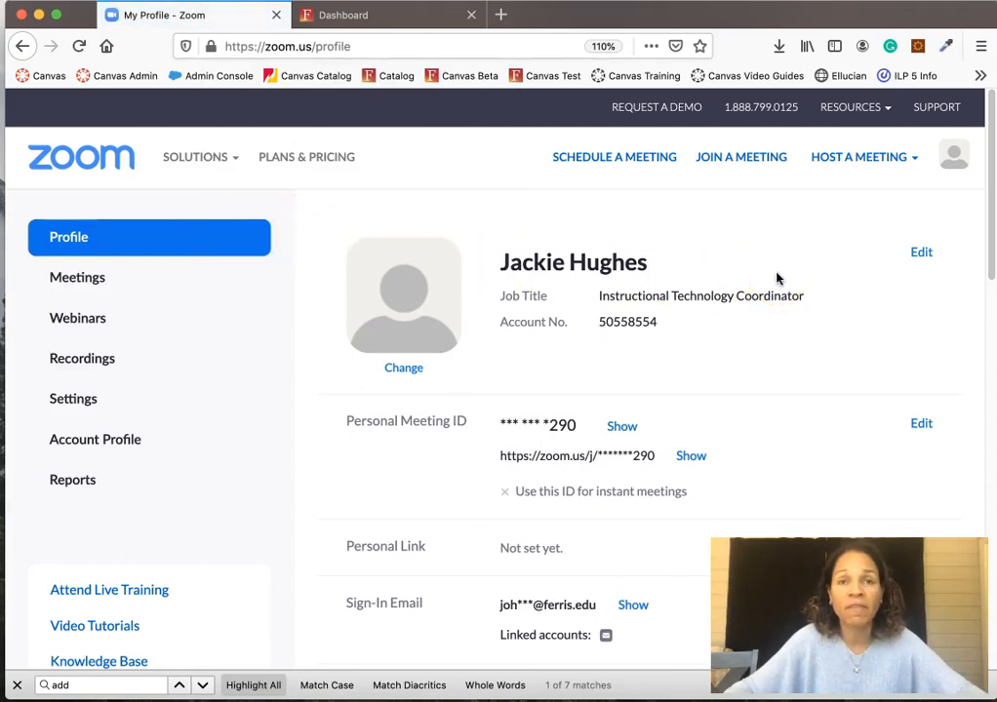
- Check the signed-in account details under the avatar, then go to Settings in the sidebar
{"action": "left_click", "coordinate": [954, 158]}
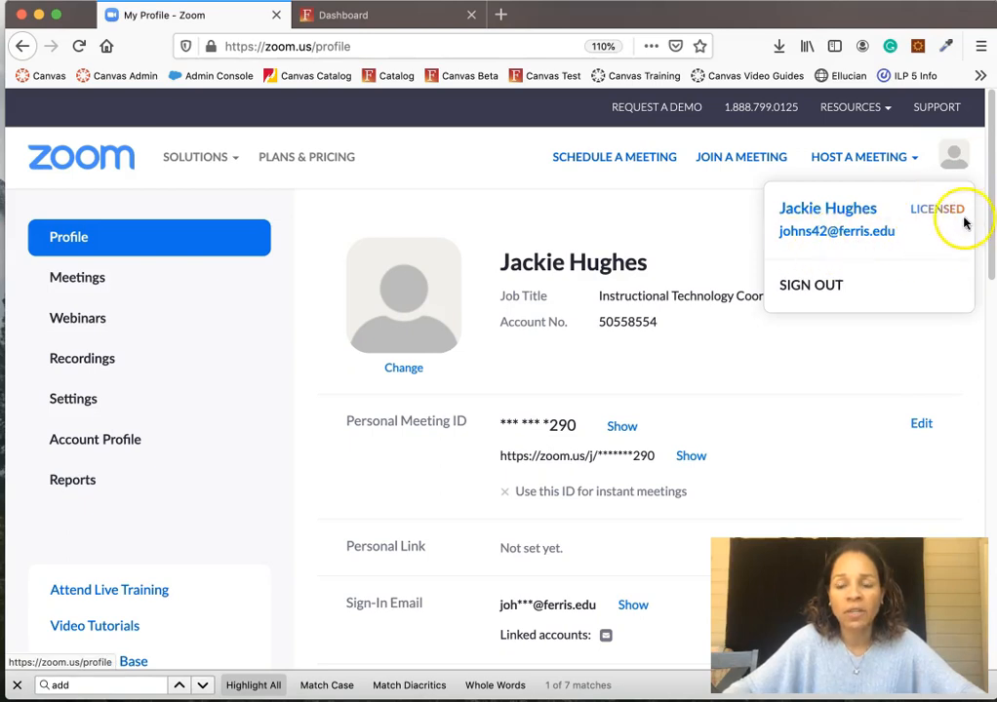
{"action": "left_click", "coordinate": [734, 222]}
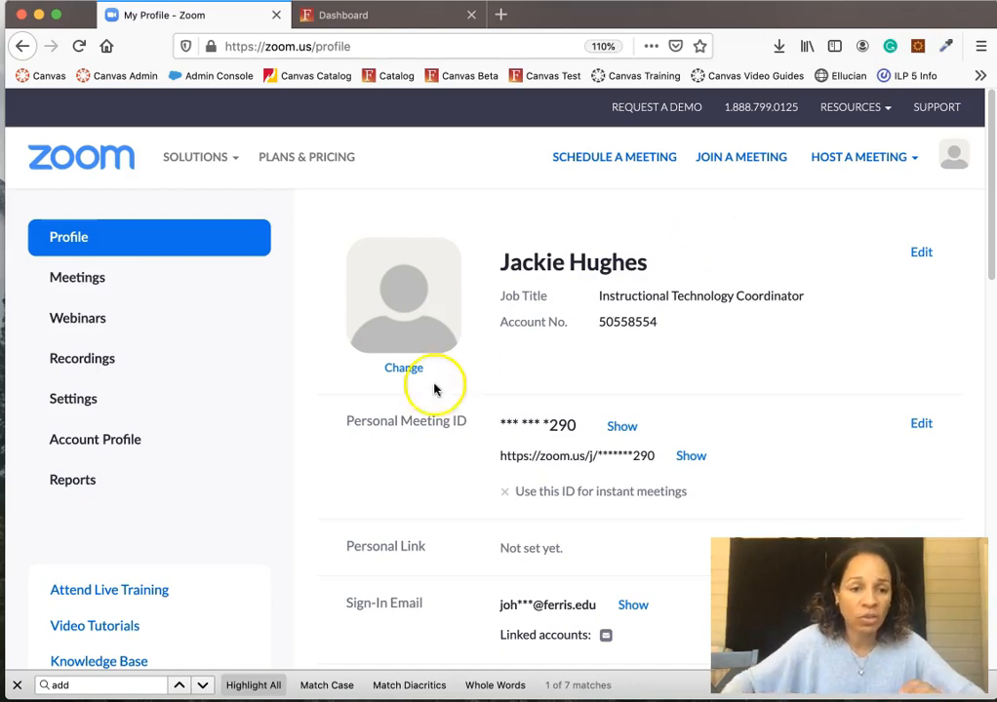
{"action": "left_click", "coordinate": [78, 403]}
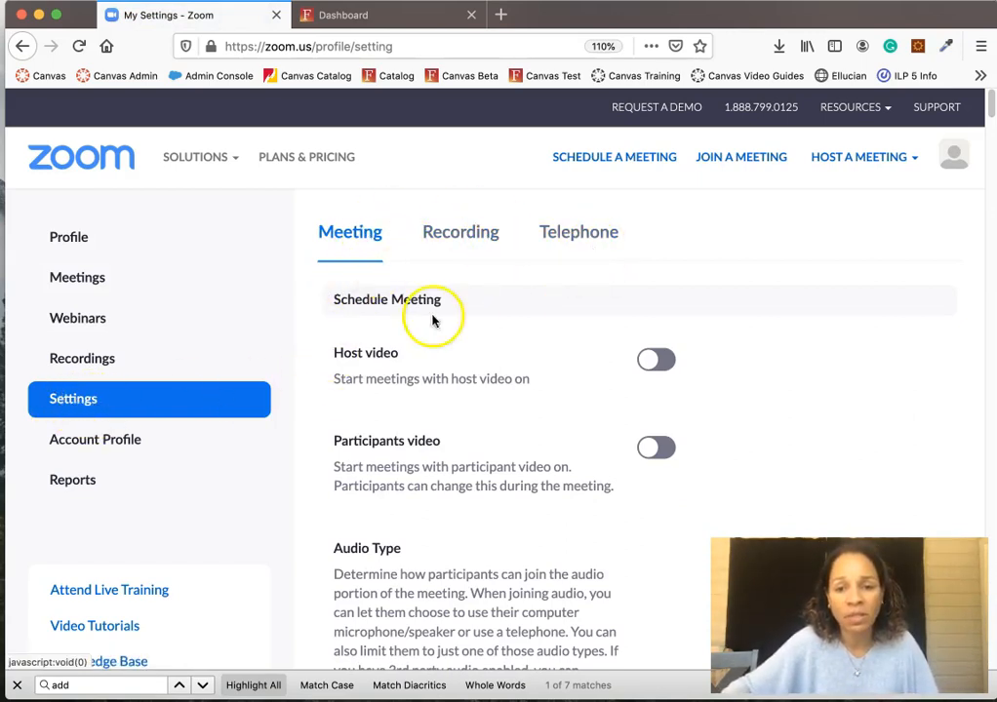
- Scroll down the meeting settings to the Polling option and highlight the word Polling
{"action": "left_click", "coordinate": [466, 251]}
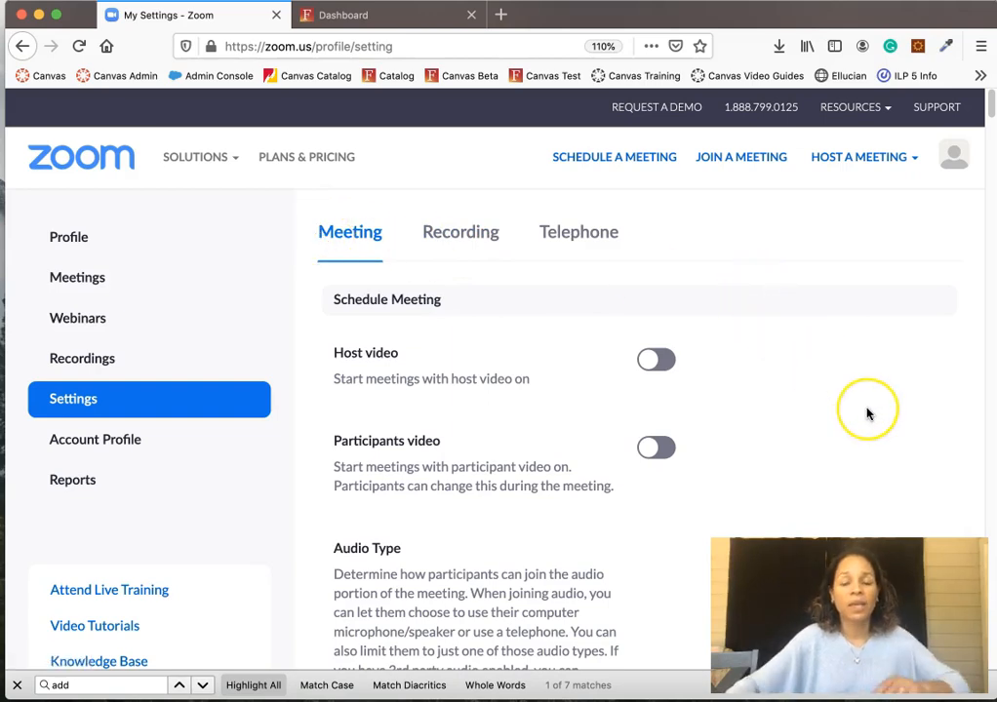
{"action": "scroll", "coordinate": [865, 412], "scroll_direction": "down", "scroll_amount": 2}
{"action": "scroll", "coordinate": [868, 415], "scroll_direction": "up", "scroll_amount": 2}
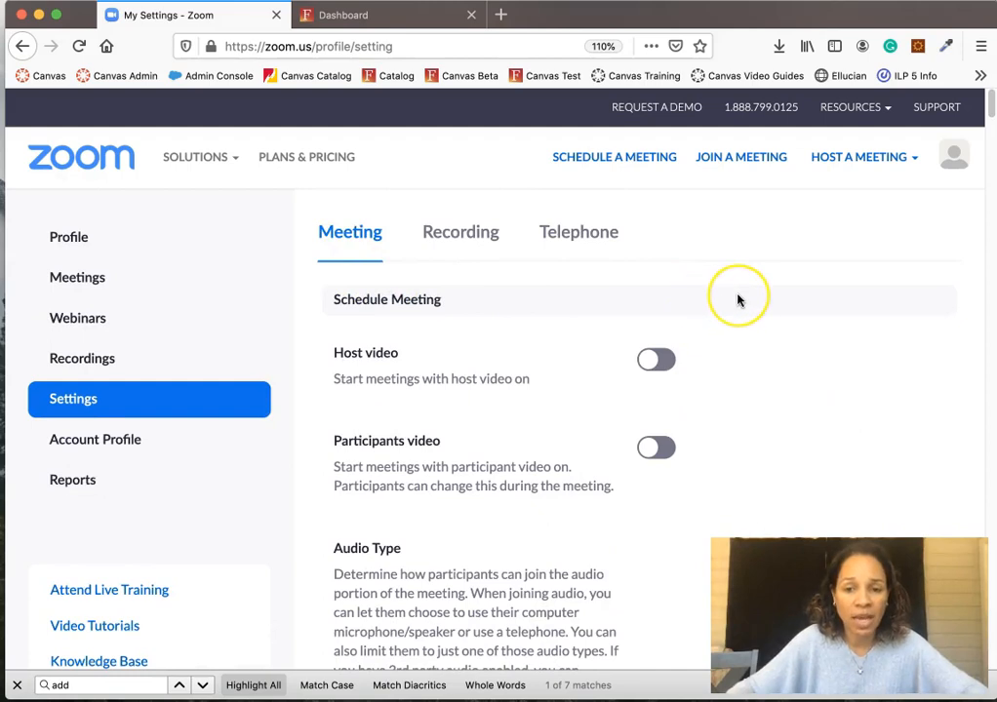
{"action": "scroll", "coordinate": [835, 301], "scroll_direction": "down", "scroll_amount": 10}
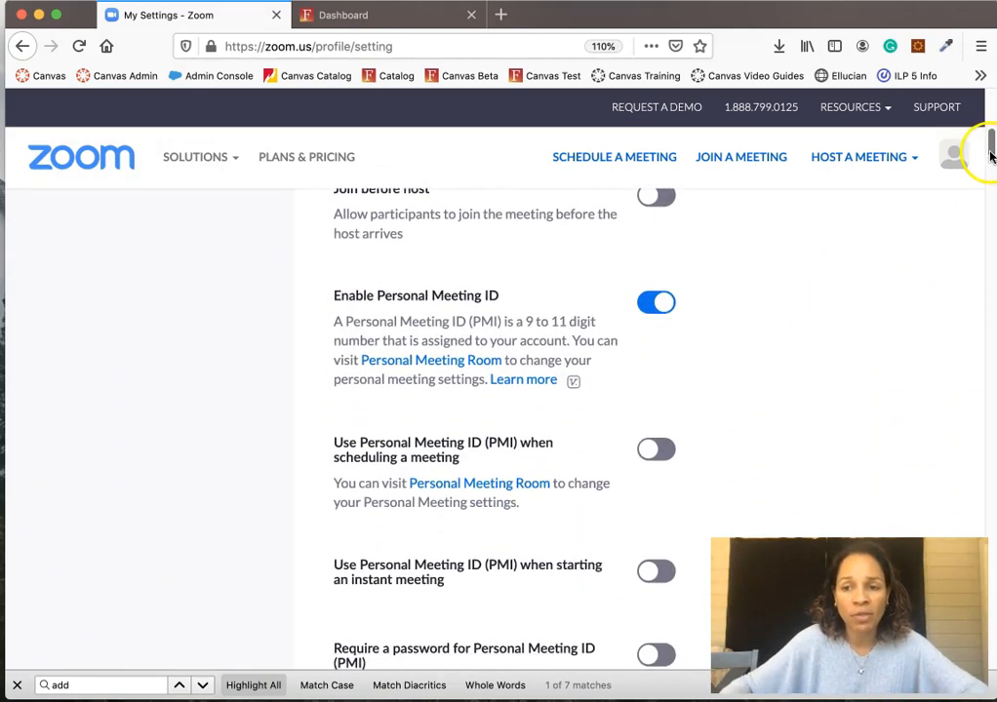
{"action": "scroll", "coordinate": [868, 267], "scroll_direction": "down", "scroll_amount": 3}
{"action": "scroll", "coordinate": [868, 269], "scroll_direction": "down", "scroll_amount": 7}
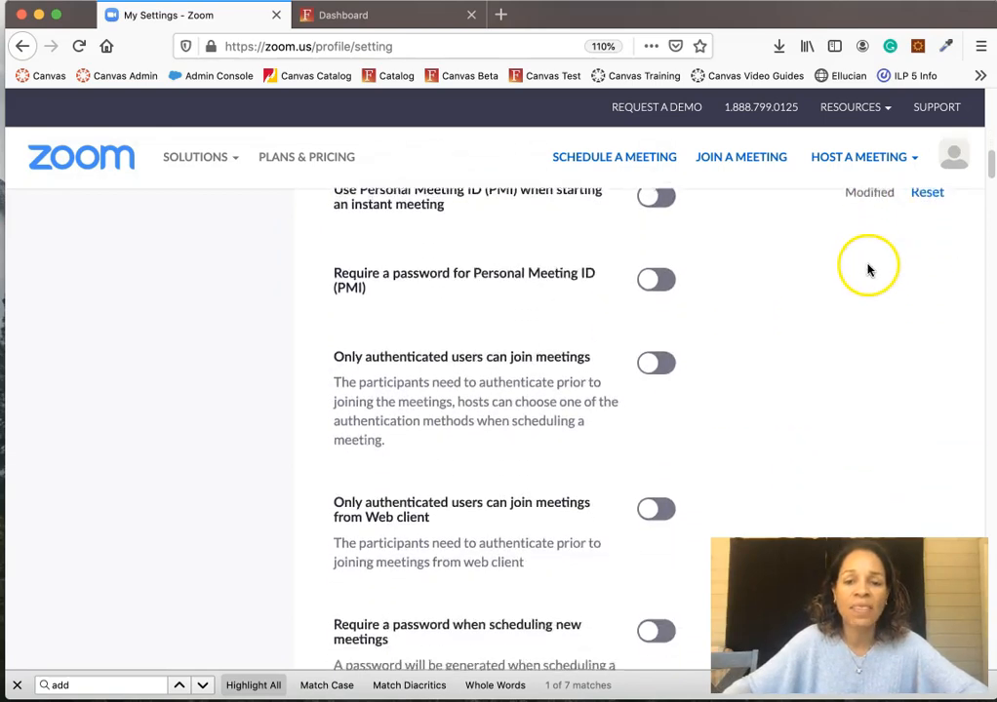
{"action": "scroll", "coordinate": [867, 270], "scroll_direction": "down", "scroll_amount": 8}
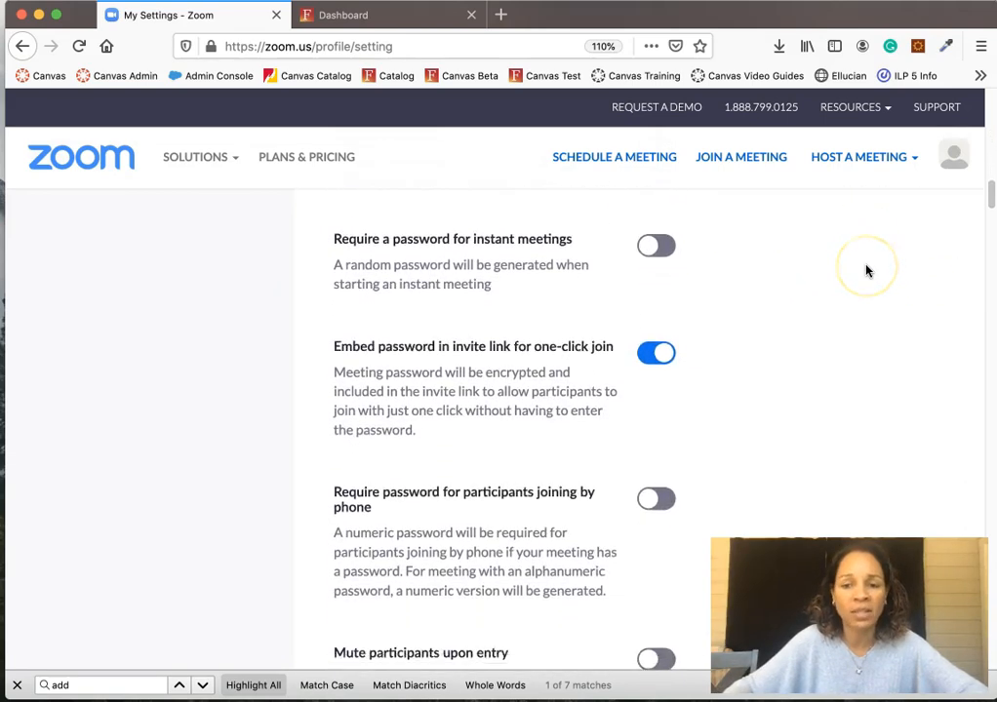
{"action": "scroll", "coordinate": [866, 271], "scroll_direction": "down", "scroll_amount": 8}
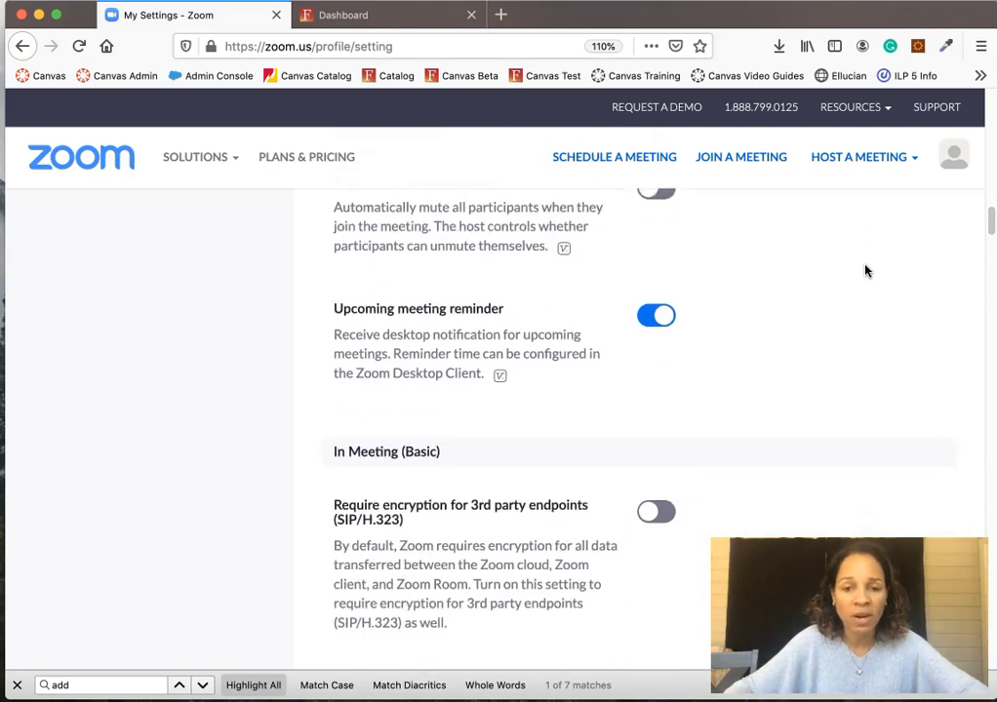
{"action": "scroll", "coordinate": [866, 270], "scroll_direction": "down", "scroll_amount": 2}
{"action": "scroll", "coordinate": [866, 270], "scroll_direction": "up", "scroll_amount": 4}
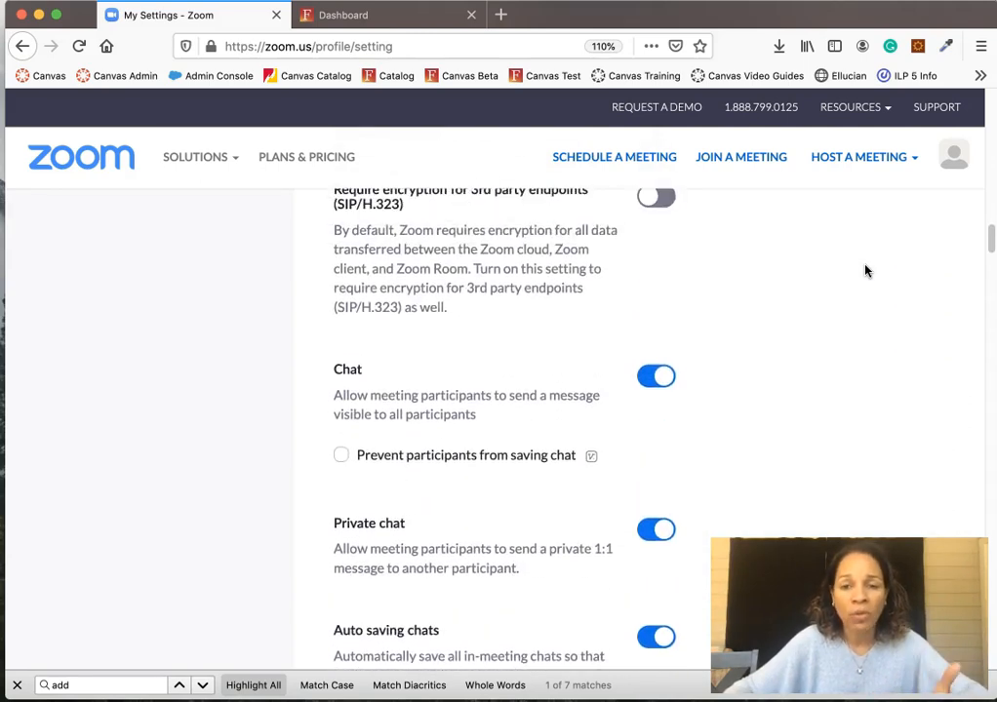
{"action": "scroll", "coordinate": [866, 270], "scroll_direction": "down", "scroll_amount": 6}
{"action": "scroll", "coordinate": [866, 271], "scroll_direction": "down", "scroll_amount": 4}
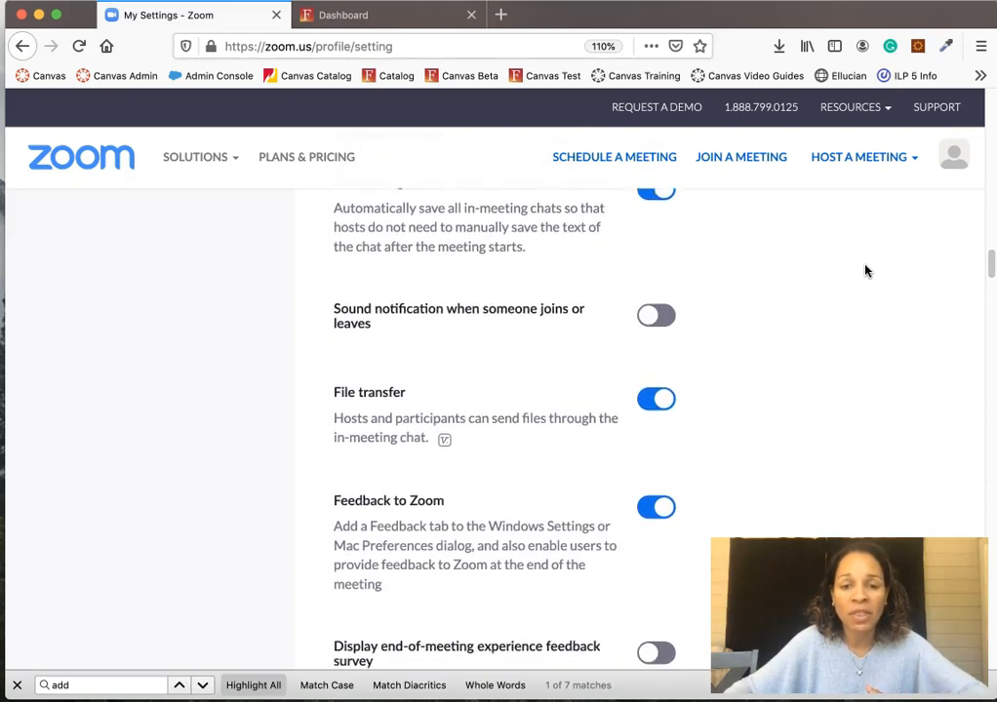
{"action": "scroll", "coordinate": [866, 270], "scroll_direction": "down", "scroll_amount": 6}
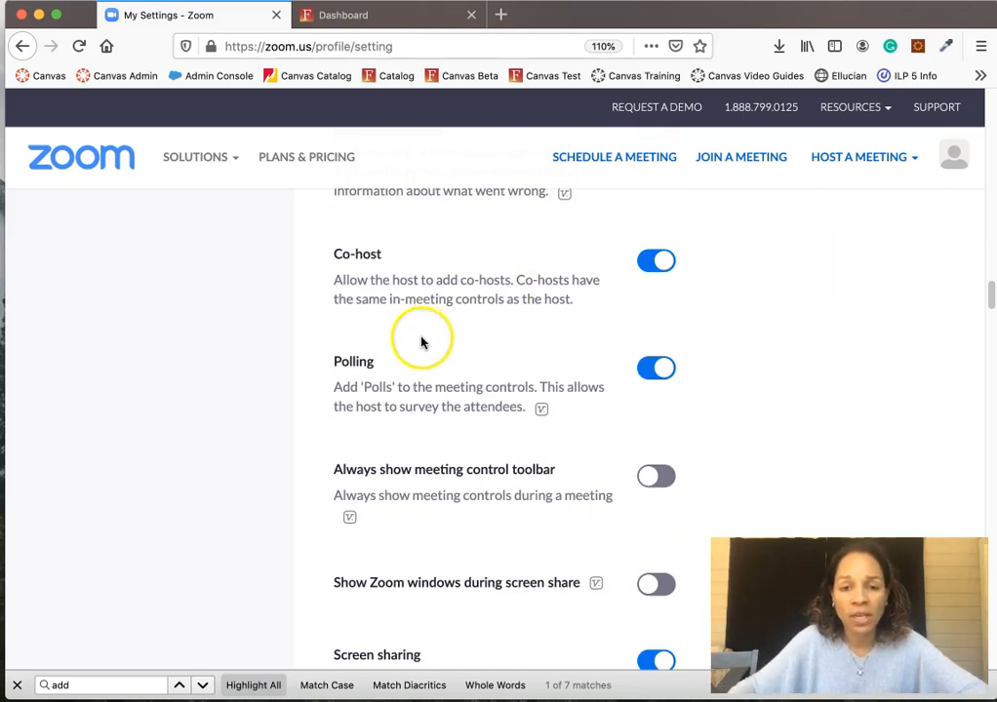
{"action": "left_click", "coordinate": [338, 364]}
{"action": "left_click_drag", "start_coordinate": [339, 363], "coordinate": [383, 370]}
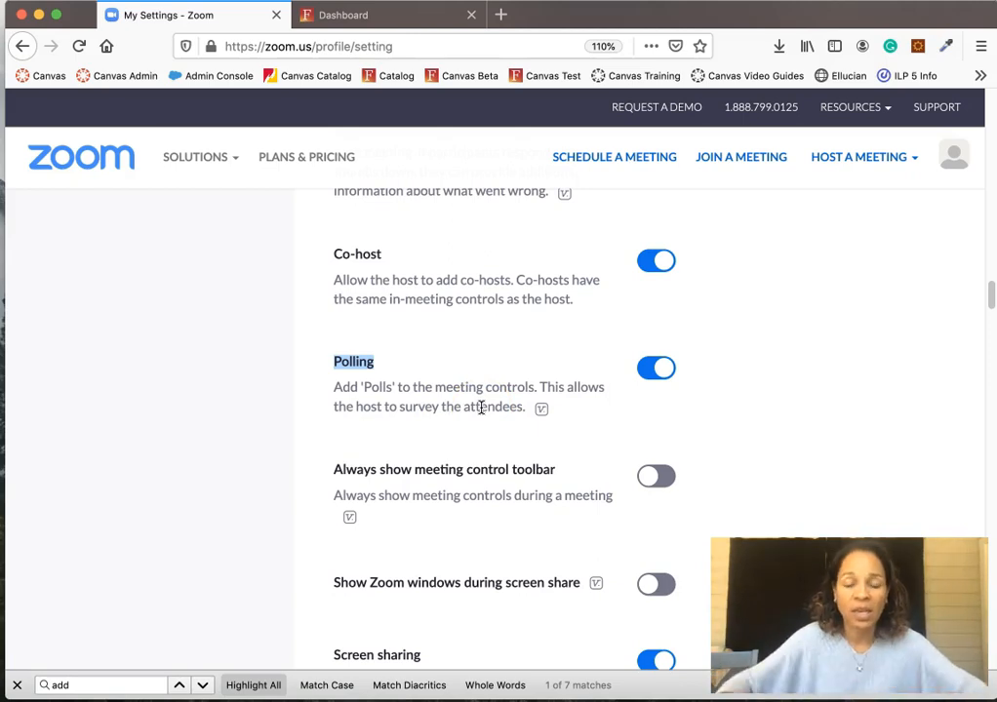
- Continue to the Annotation and Whiteboard settings, which are enabled with saving allowed
{"action": "scroll", "coordinate": [480, 407], "scroll_direction": "down", "scroll_amount": 8}
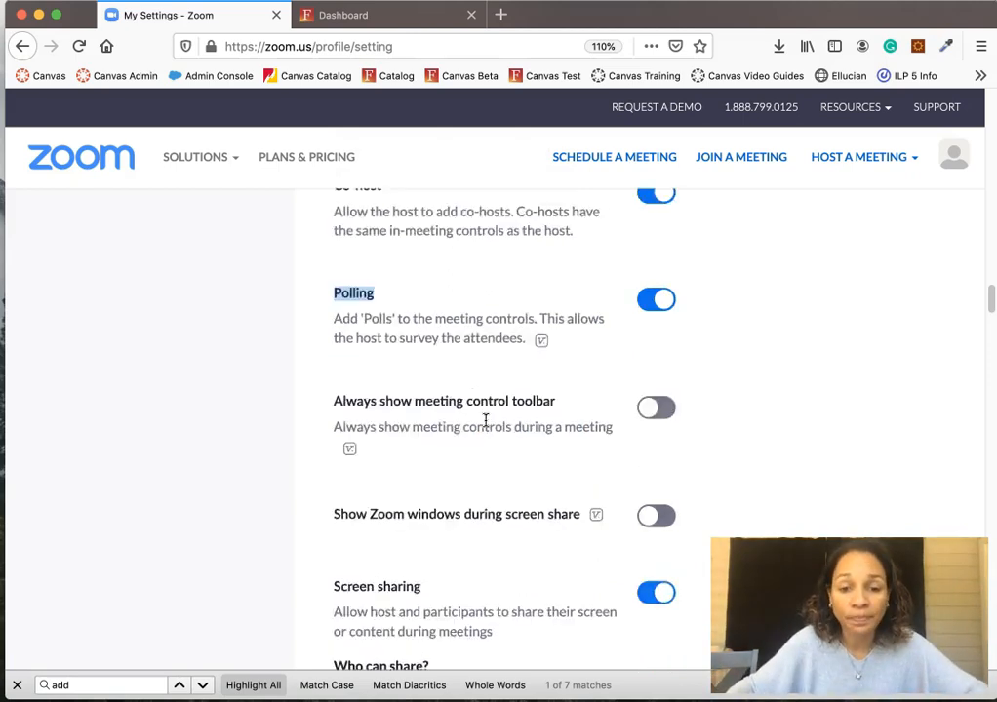
{"action": "scroll", "coordinate": [485, 430], "scroll_direction": "down", "scroll_amount": 10}
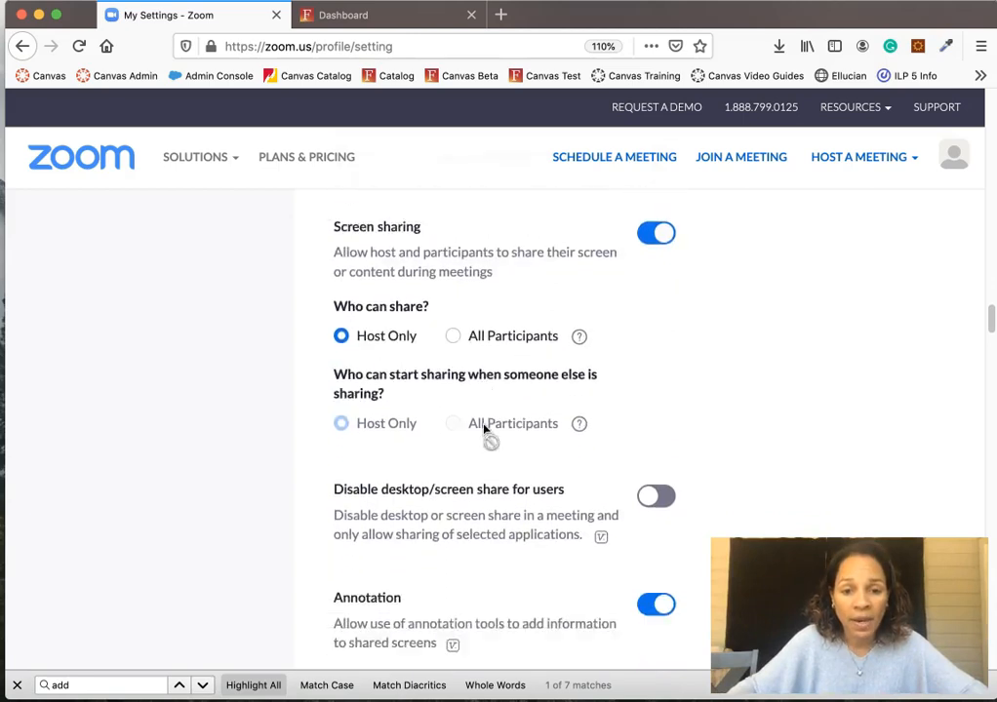
{"action": "left_click", "coordinate": [617, 448]}
{"action": "left_click", "coordinate": [827, 365]}
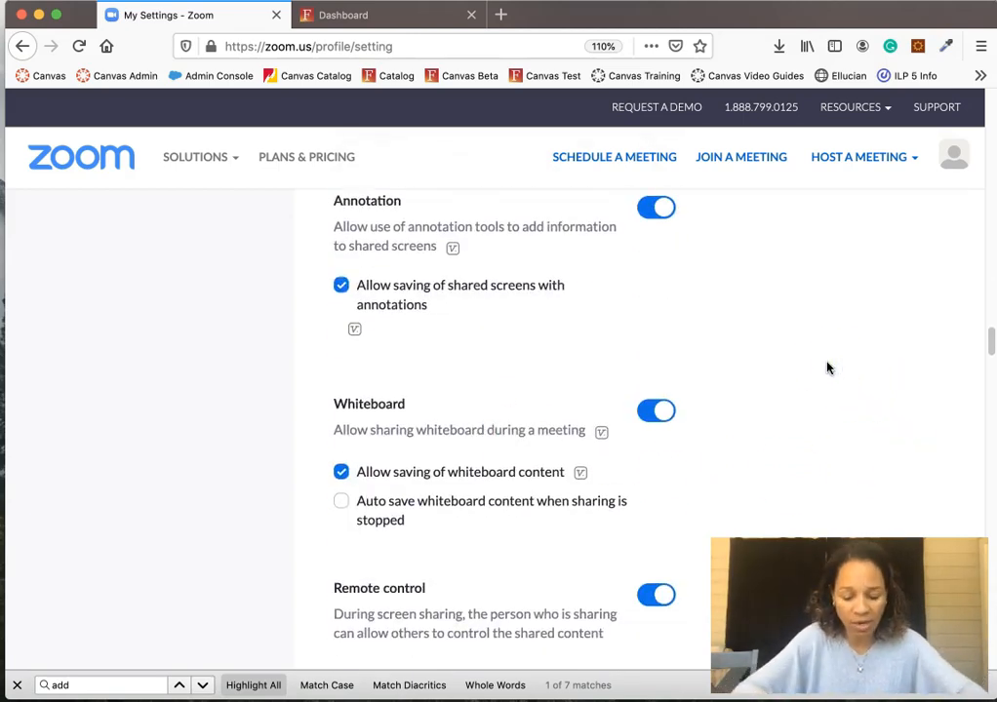
{"action": "key", "text": "super+f"}
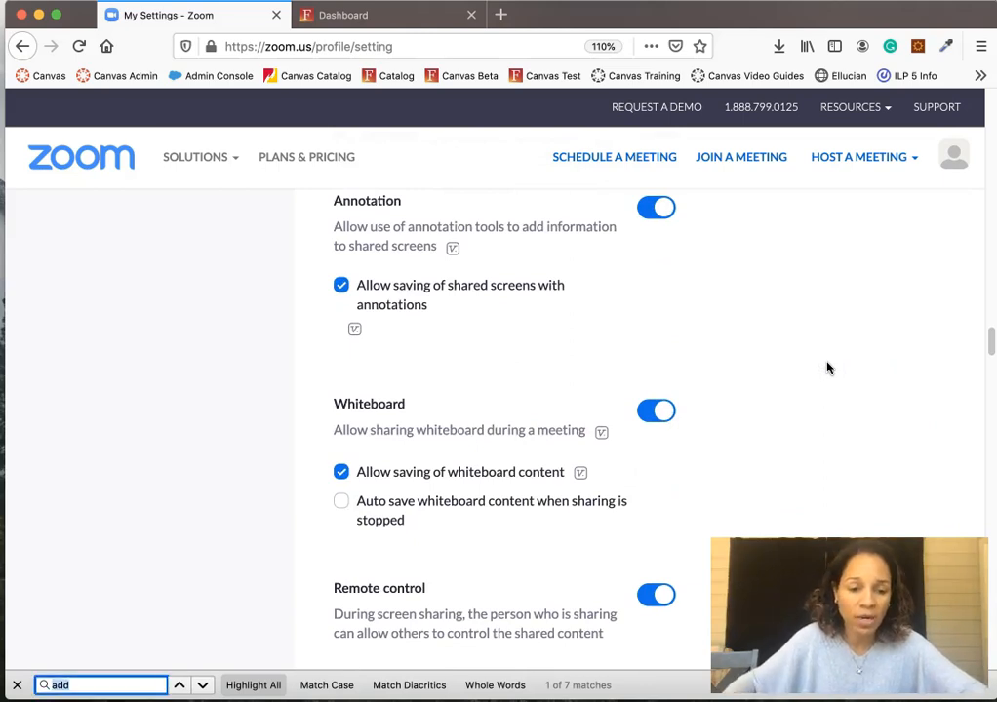
- Search for 'break', turn on assigning participants to breakout rooms when scheduling, and save
{"action": "key", "text": "BackSpace"}
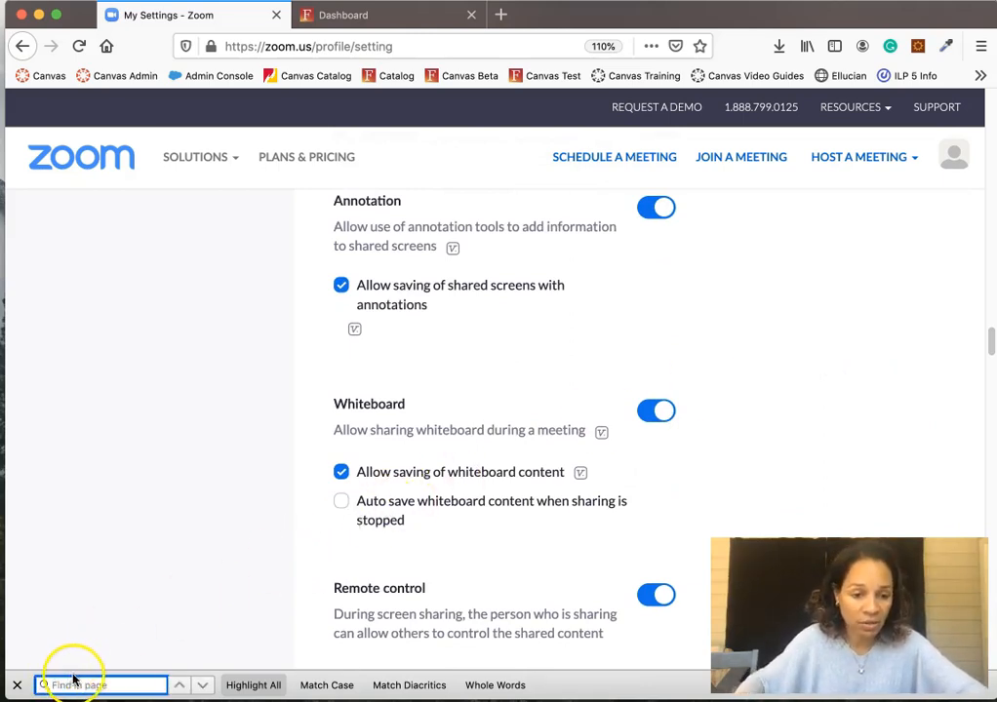
{"action": "type", "text": "break"}
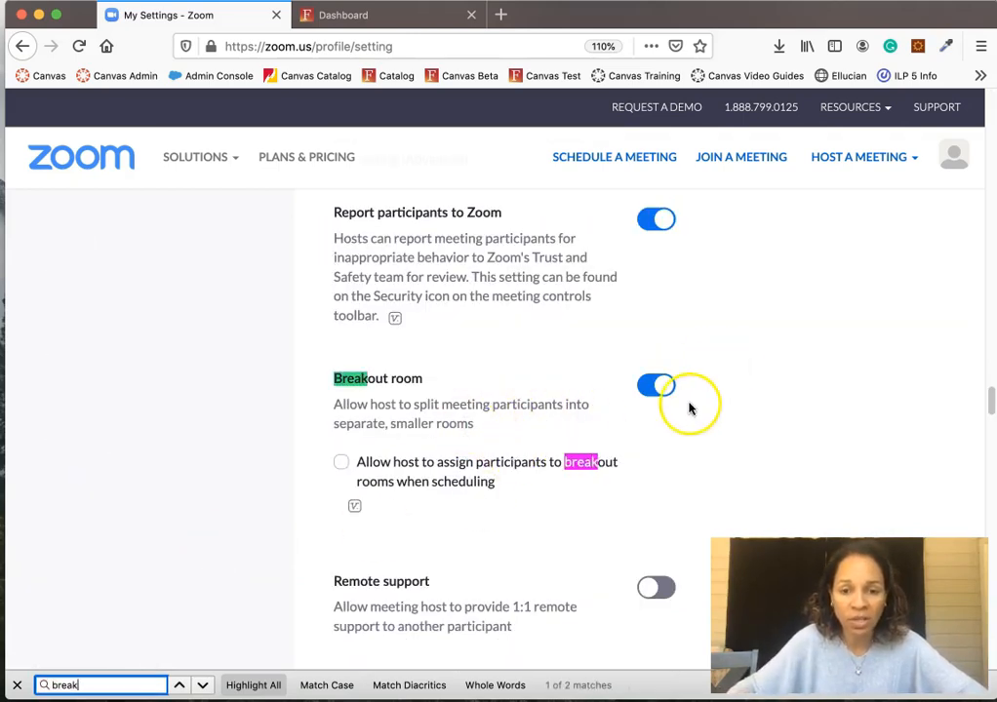
{"action": "left_click", "coordinate": [715, 505]}
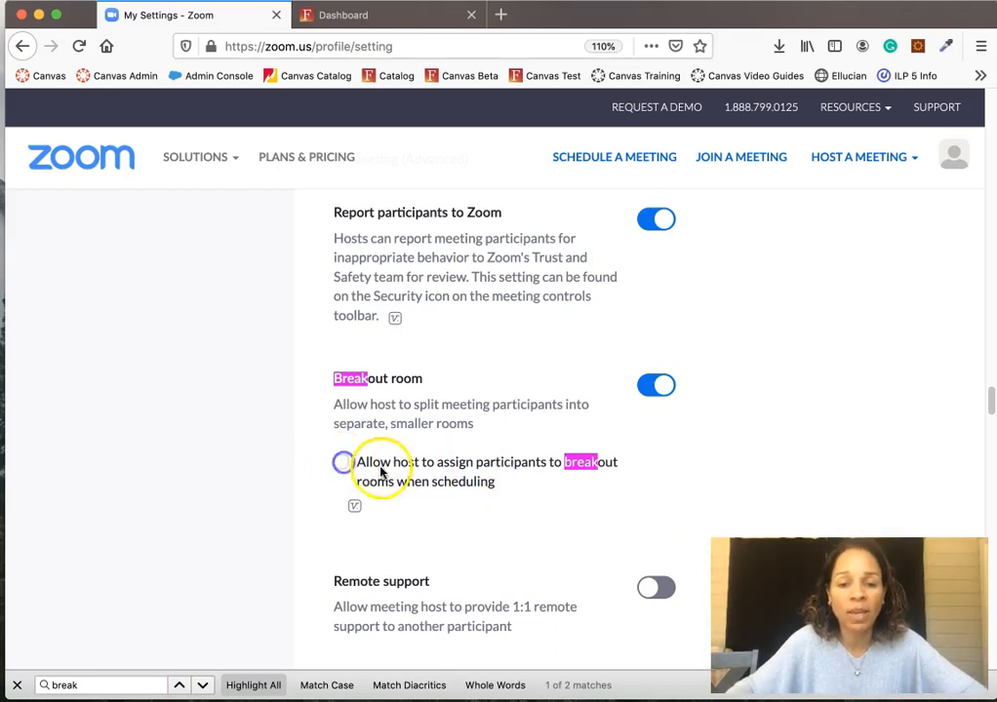
{"action": "left_click", "coordinate": [343, 464]}
{"action": "left_click", "coordinate": [342, 464]}
{"action": "left_click", "coordinate": [342, 465]}
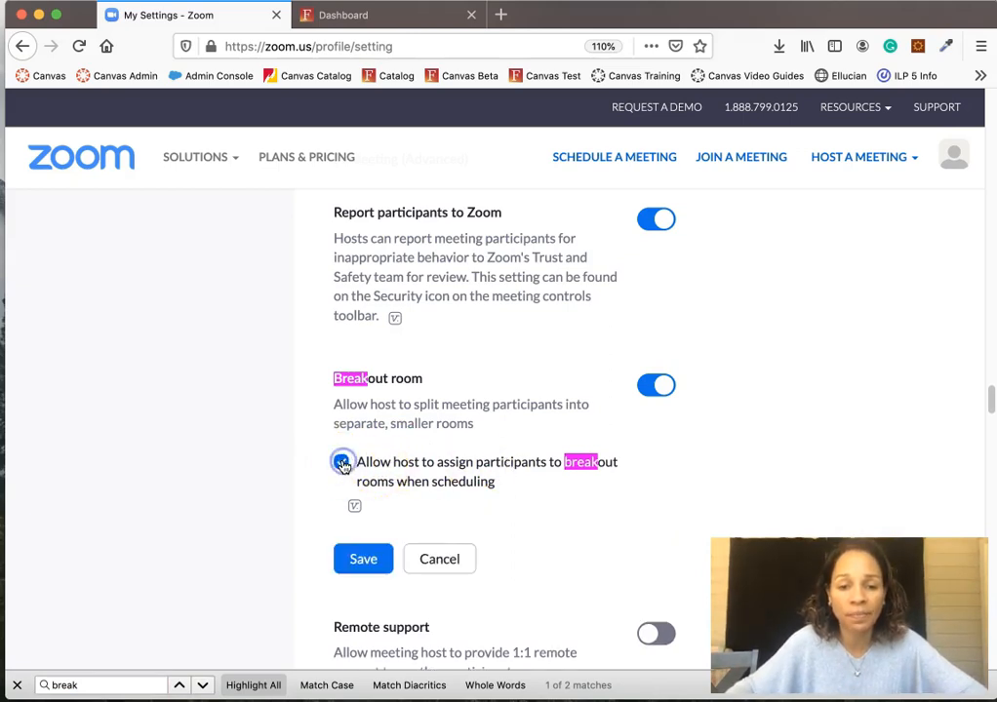
{"action": "left_click", "coordinate": [362, 560]}
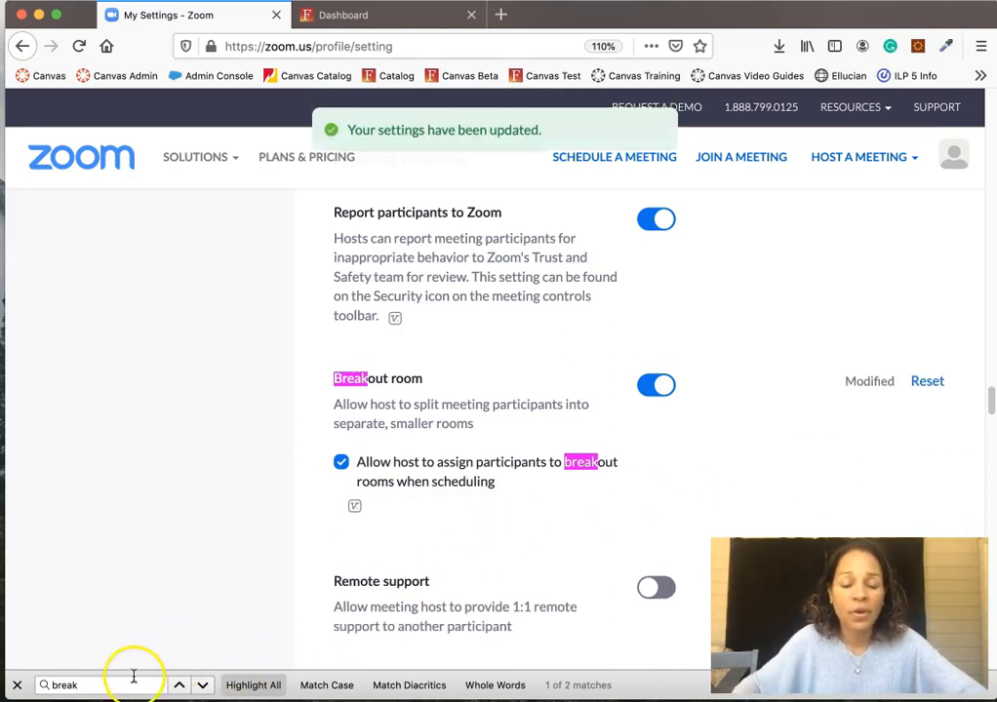
{"action": "left_click", "coordinate": [37, 684]}
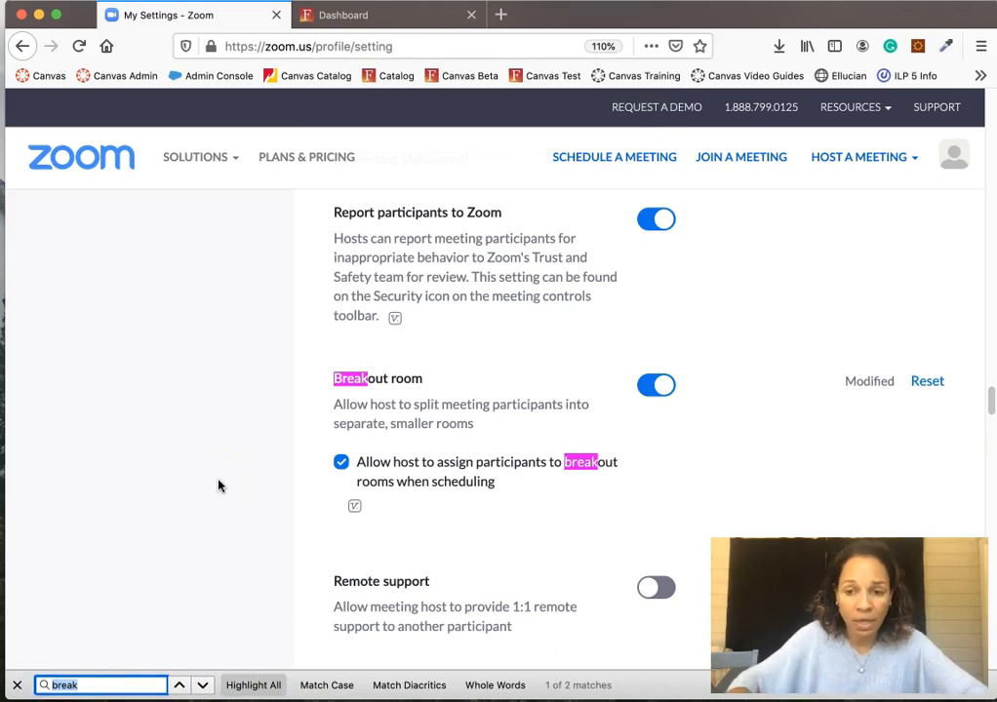
- Scroll to Schedule Privilege, highlight its 'on your behalf' description, and add a scheduling delegate
{"action": "scroll", "coordinate": [663, 389], "scroll_direction": "down", "scroll_amount": 5}
{"action": "scroll", "coordinate": [667, 391], "scroll_direction": "down", "scroll_amount": 8}
{"action": "scroll", "coordinate": [666, 391], "scroll_direction": "down", "scroll_amount": 8}
{"action": "scroll", "coordinate": [665, 391], "scroll_direction": "down", "scroll_amount": 8}
{"action": "scroll", "coordinate": [665, 391], "scroll_direction": "down", "scroll_amount": 8}
{"action": "scroll", "coordinate": [658, 388], "scroll_direction": "down", "scroll_amount": 8}
{"action": "left_click", "coordinate": [256, 683]}
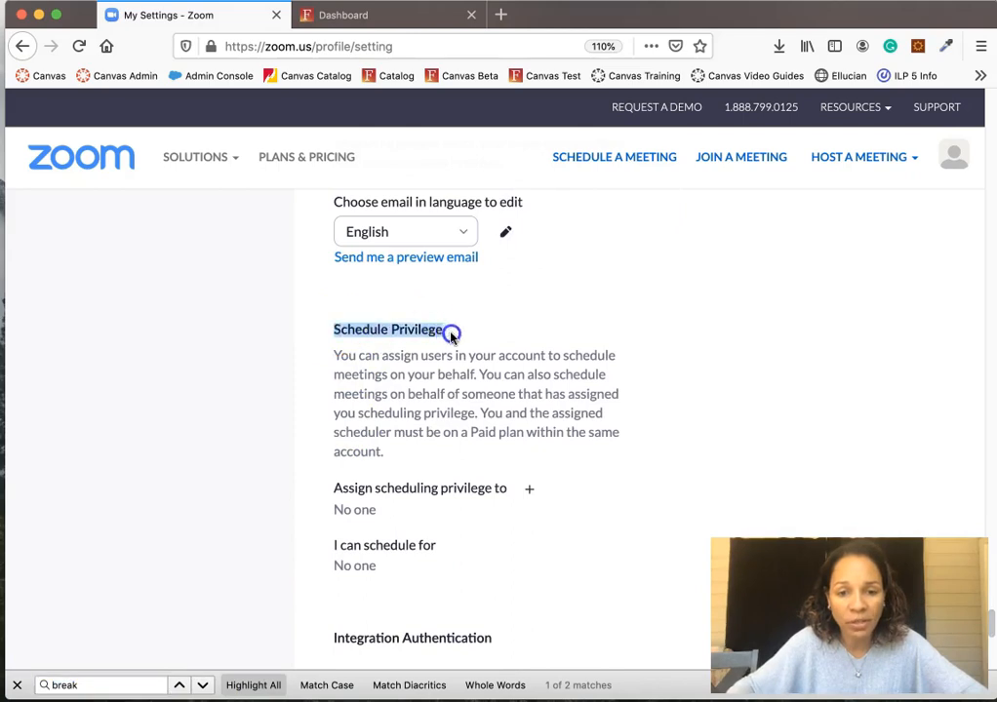
{"action": "left_click_drag", "start_coordinate": [384, 355], "coordinate": [461, 355]}
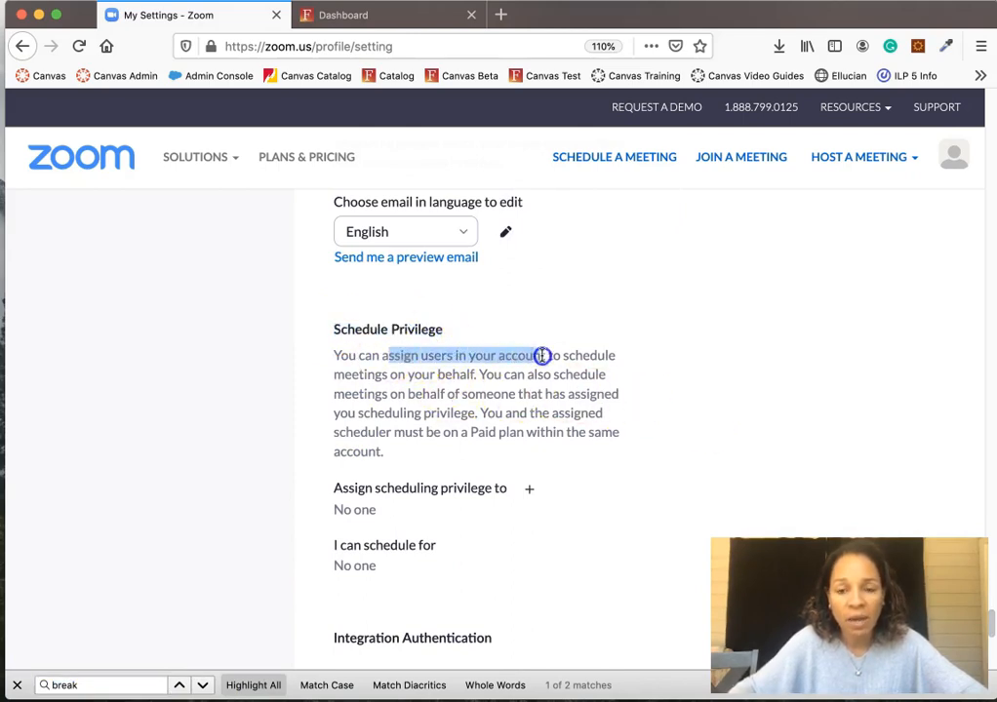
{"action": "left_click_drag", "start_coordinate": [606, 362], "coordinate": [515, 369]}
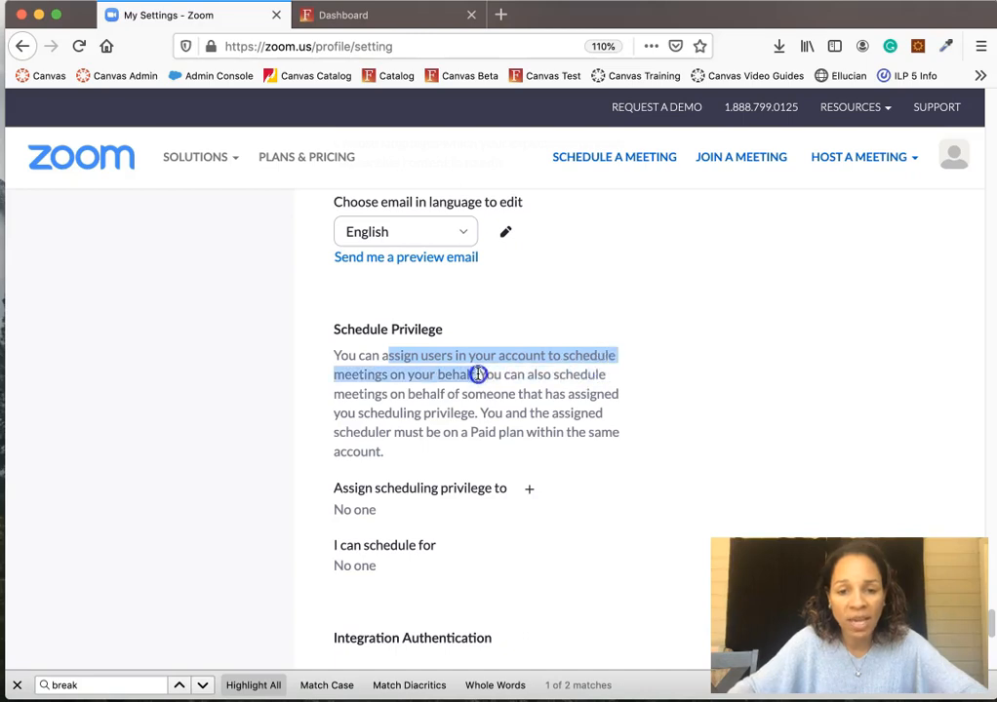
{"action": "scroll", "coordinate": [567, 385], "scroll_direction": "down", "scroll_amount": 3}
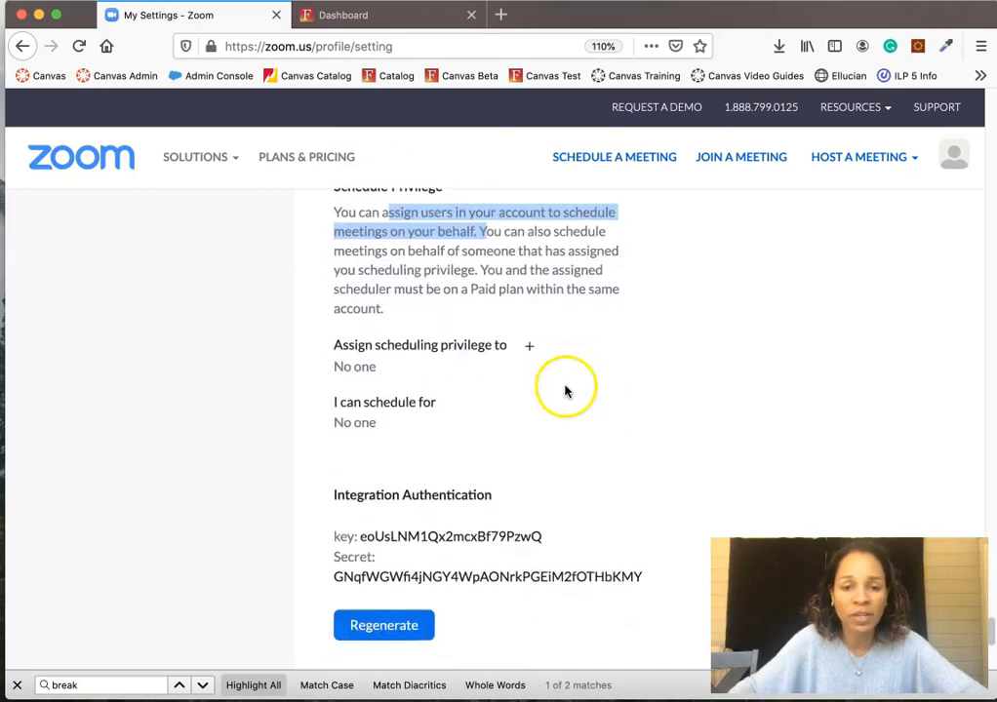
{"action": "left_click", "coordinate": [528, 349]}
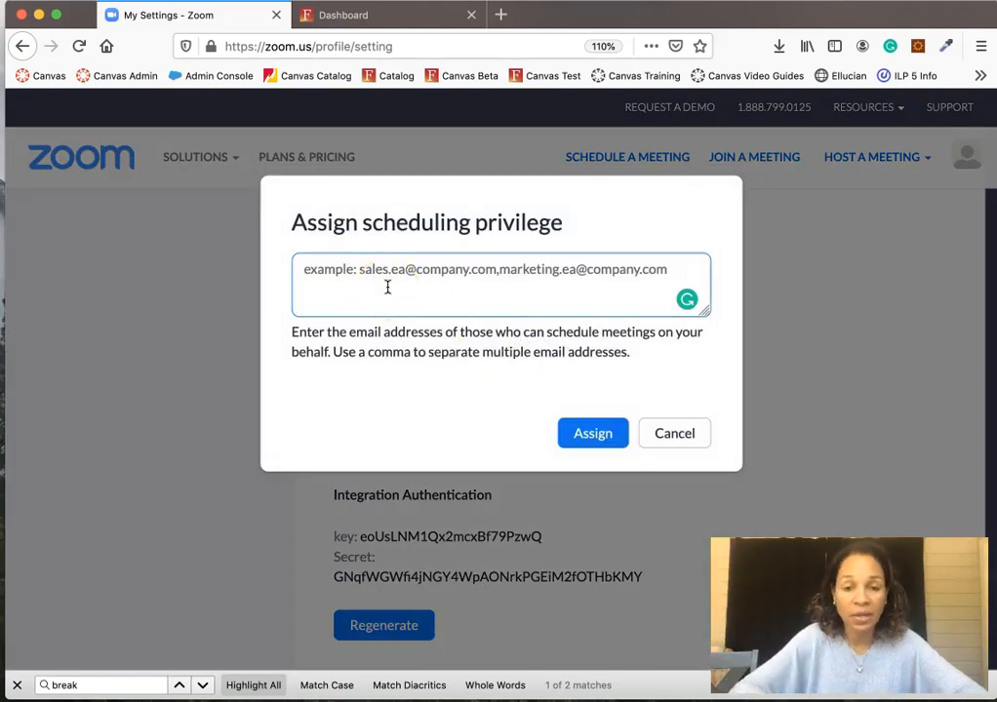
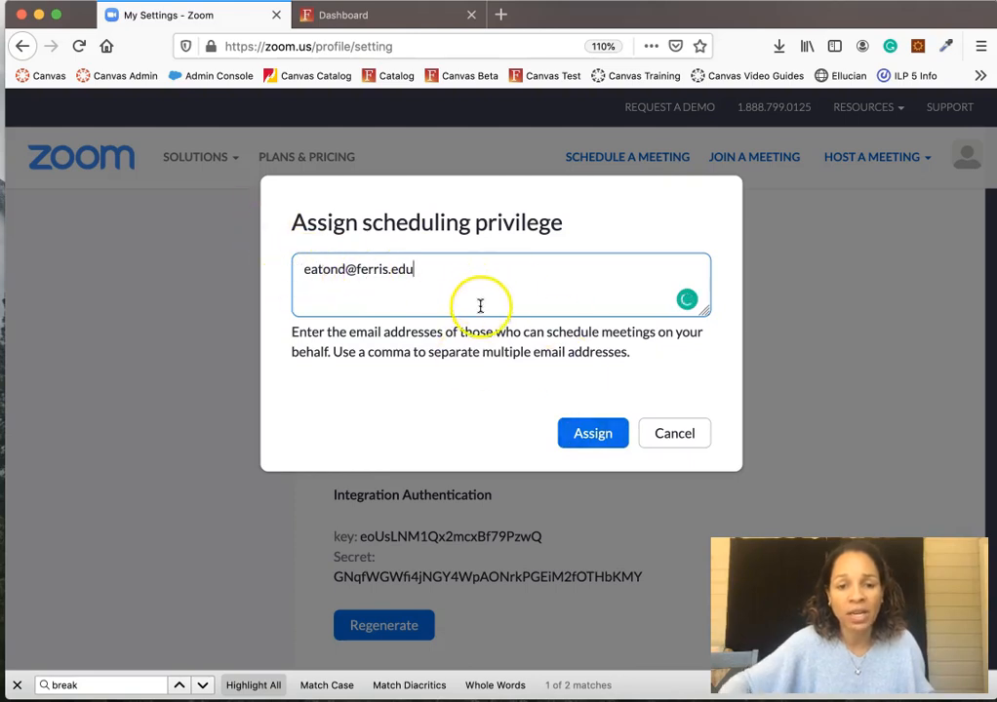
- Enter the colleague's email address and assign them scheduling privilege
{"action": "left_click", "coordinate": [592, 436]}
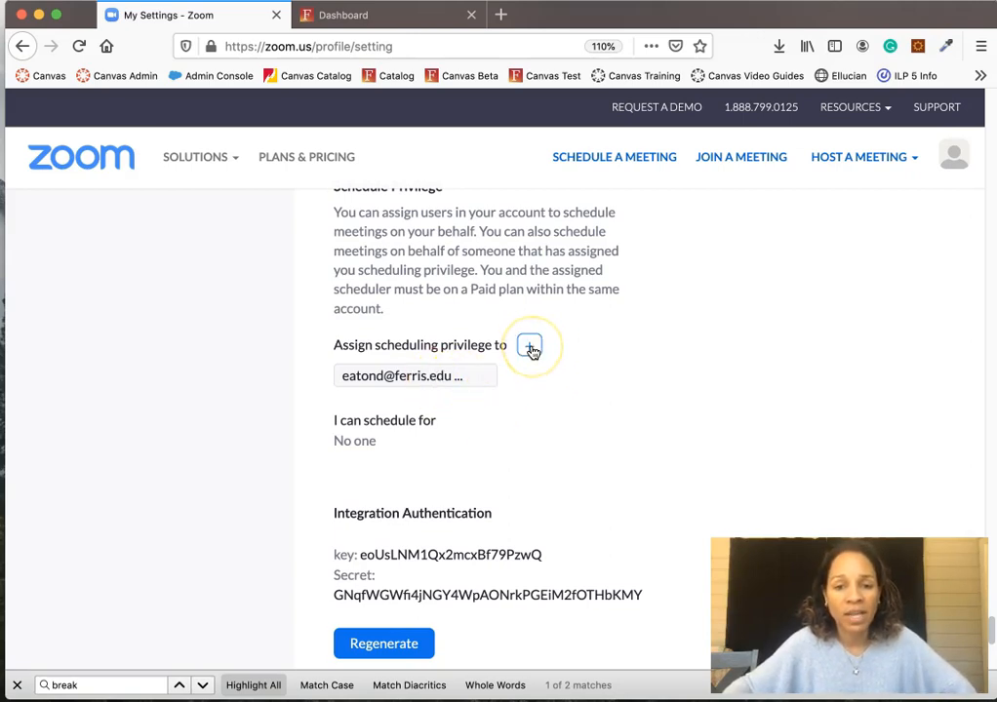
- Remove the assigned scheduler, confirm with Yes, and return to the top of Settings
{"action": "scroll", "coordinate": [530, 351], "scroll_direction": "up", "scroll_amount": 1}
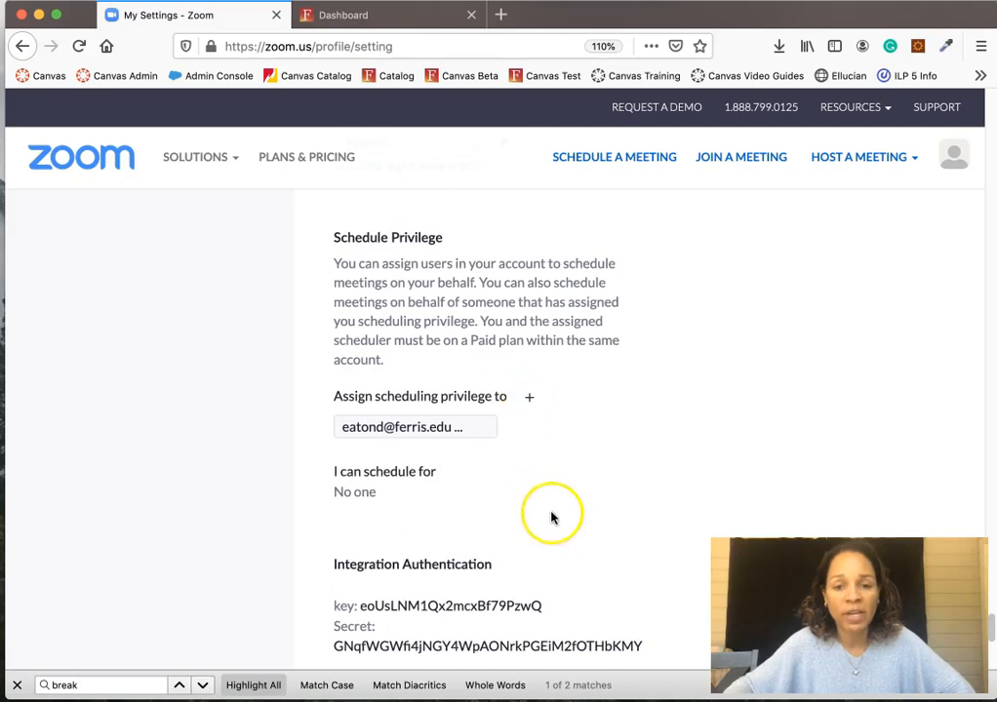
{"action": "left_click", "coordinate": [461, 433]}
{"action": "left_click", "coordinate": [624, 347]}
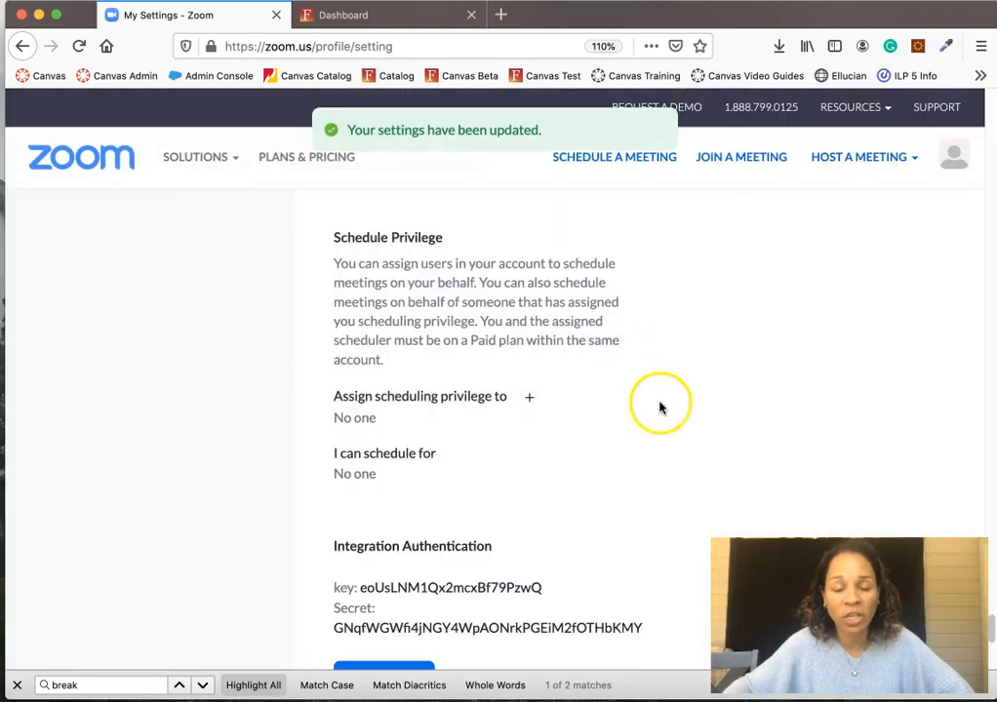
{"action": "scroll", "coordinate": [769, 390], "scroll_direction": "up", "scroll_amount": 10}
{"action": "scroll", "coordinate": [765, 398], "scroll_direction": "up", "scroll_amount": 20}
{"action": "scroll", "coordinate": [764, 398], "scroll_direction": "up", "scroll_amount": 15}
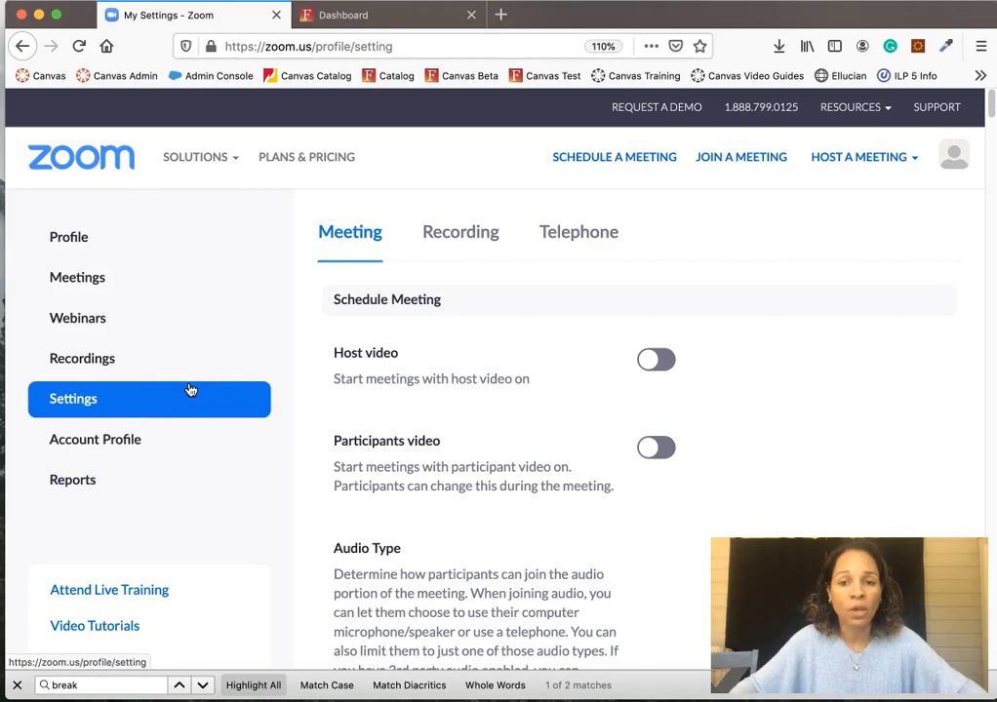
{"action": "scroll", "coordinate": [454, 492], "scroll_direction": "down", "scroll_amount": 3}
{"action": "scroll", "coordinate": [457, 494], "scroll_direction": "up", "scroll_amount": 3}
{"action": "scroll", "coordinate": [457, 498], "scroll_direction": "down", "scroll_amount": 10}
{"action": "scroll", "coordinate": [455, 502], "scroll_direction": "up", "scroll_amount": 13}
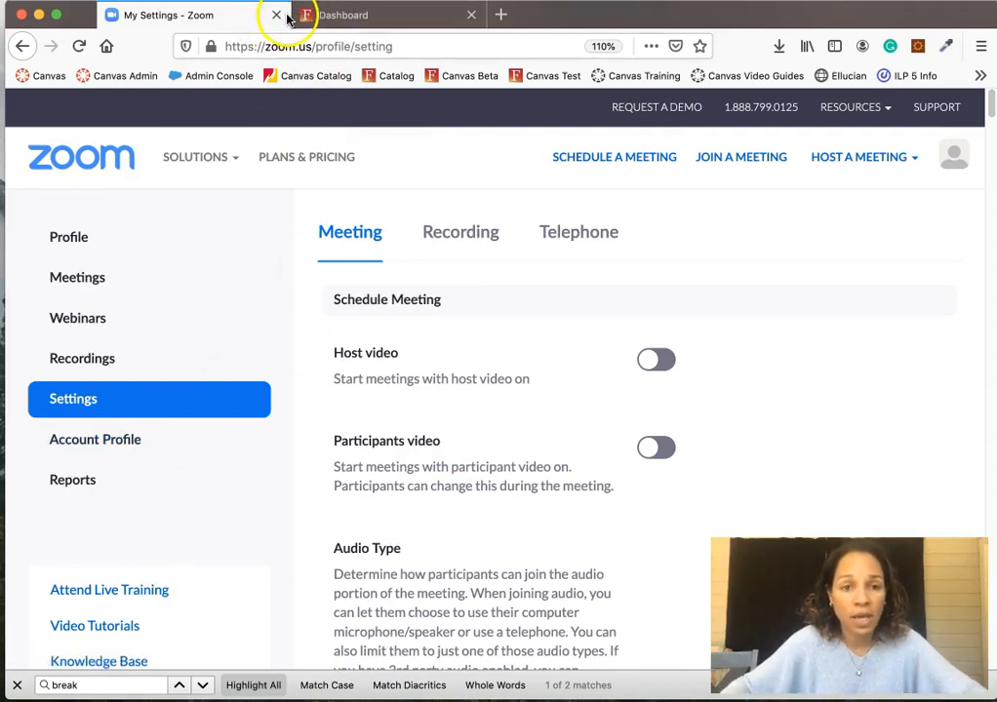
- From the Canvas Dashboard tab, open the Spring 2020 COMM-121 course home page
{"action": "left_click", "coordinate": [337, 16]}
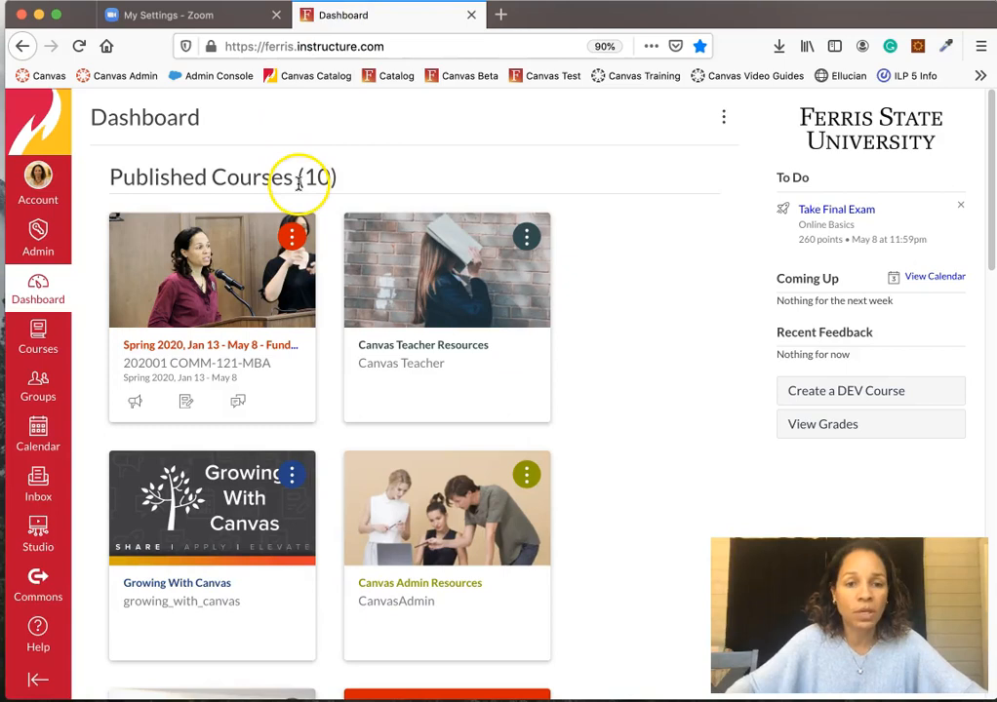
{"action": "left_click", "coordinate": [224, 355]}
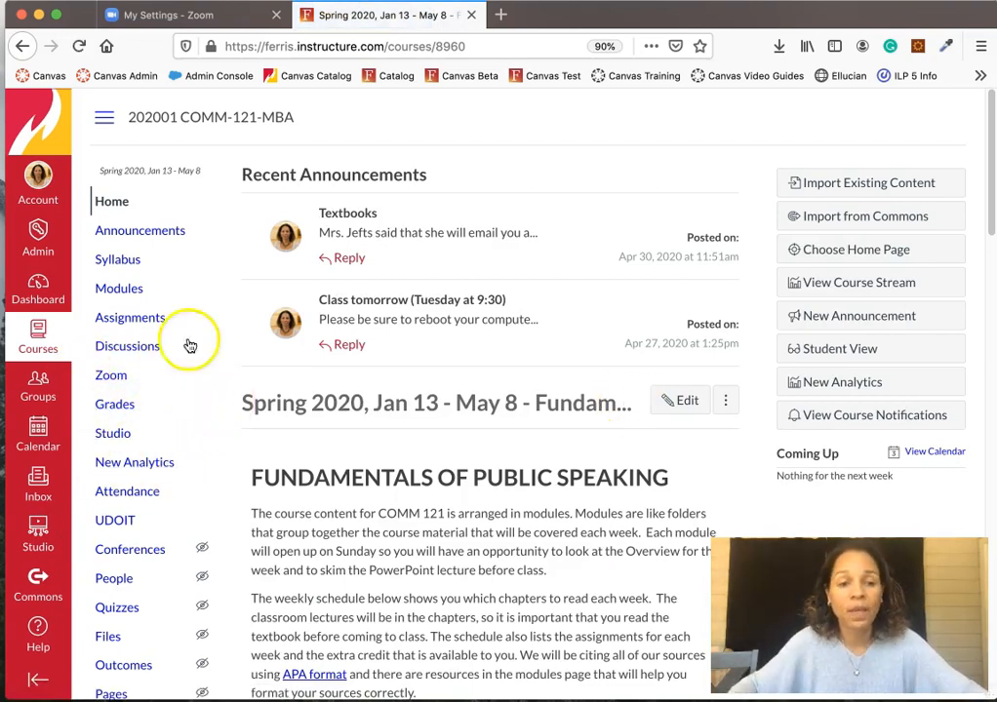
{"action": "scroll", "coordinate": [139, 385], "scroll_direction": "down", "scroll_amount": 10}
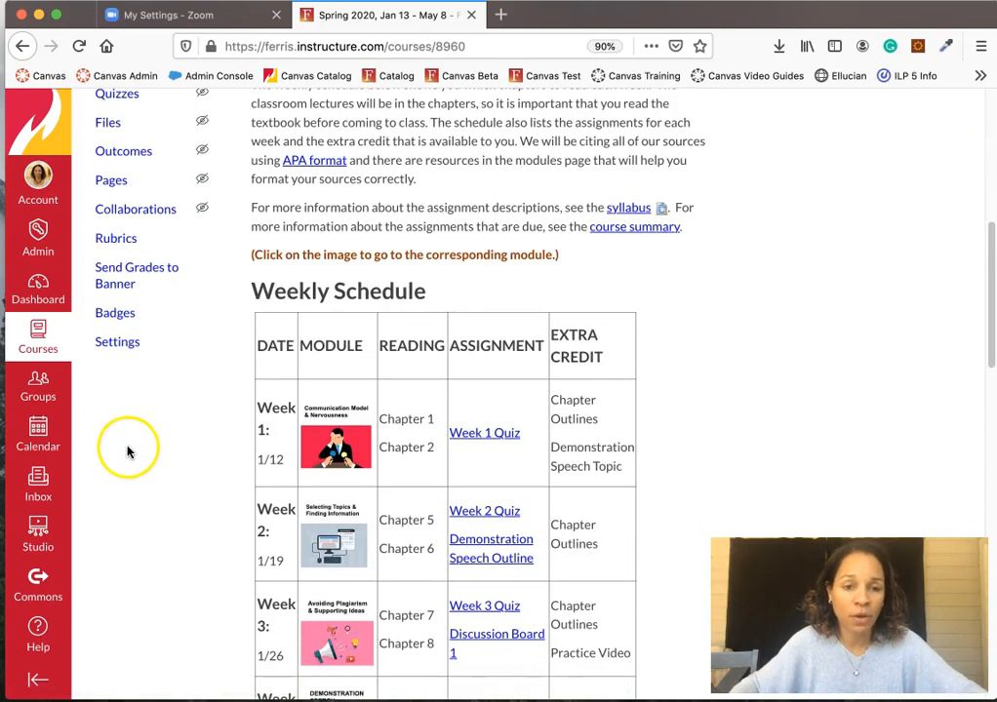
{"action": "scroll", "coordinate": [128, 451], "scroll_direction": "up", "scroll_amount": 5}
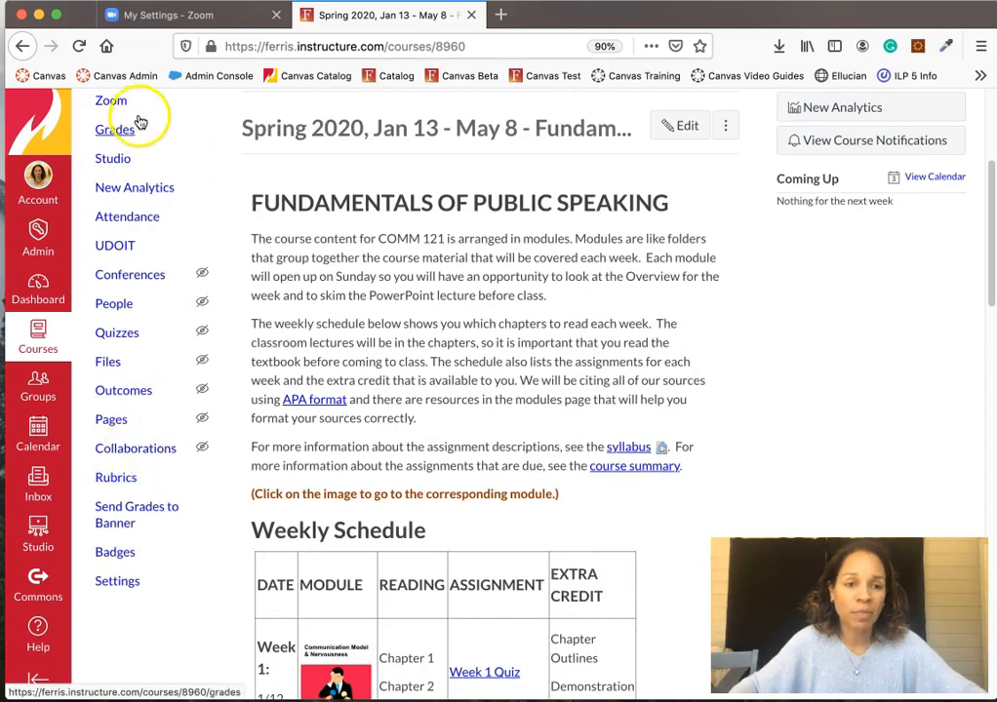
- In course Settings > Navigation, move Zoom directly after Assignments, save, and return Home
{"action": "left_click", "coordinate": [117, 581]}
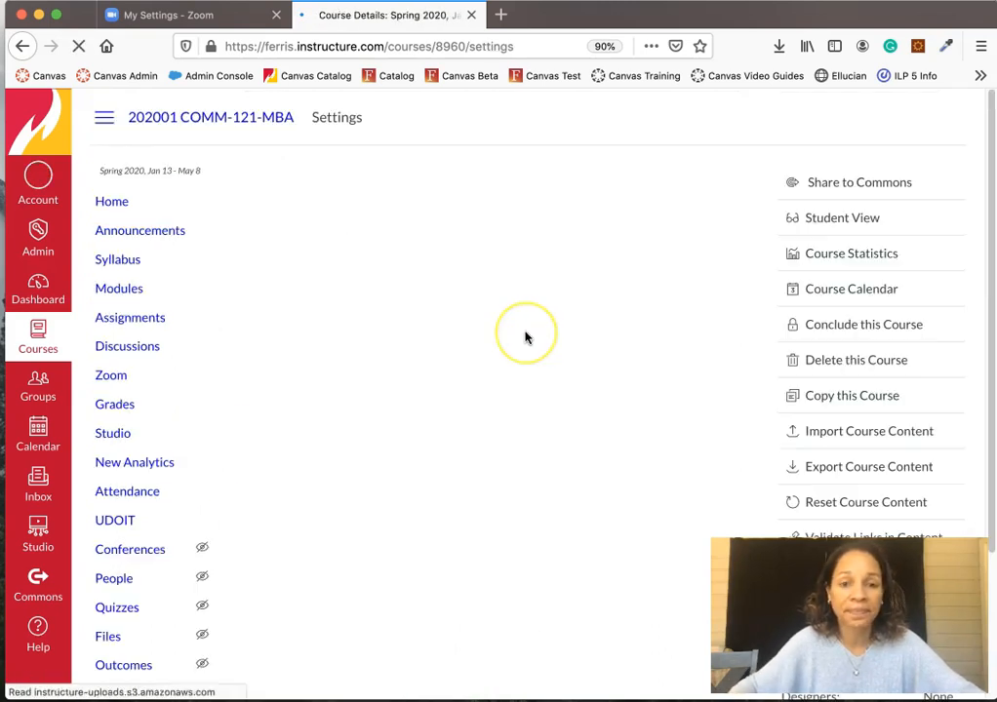
{"action": "left_click", "coordinate": [443, 183]}
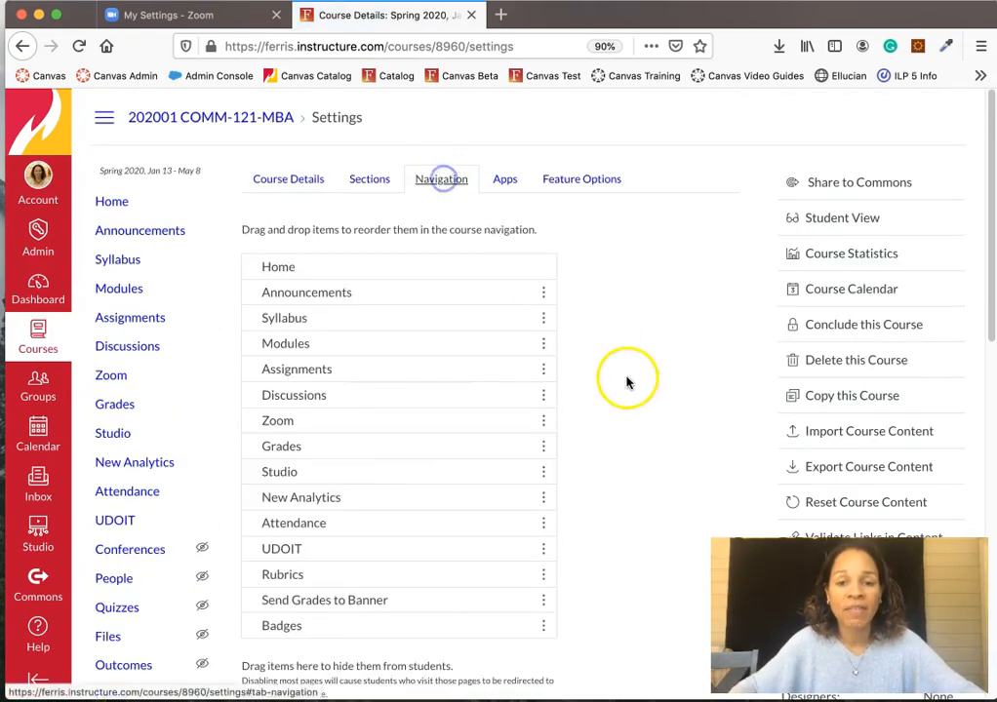
{"action": "left_click_drag", "start_coordinate": [331, 417], "coordinate": [334, 374]}
{"action": "scroll", "coordinate": [649, 462], "scroll_direction": "down", "scroll_amount": 10}
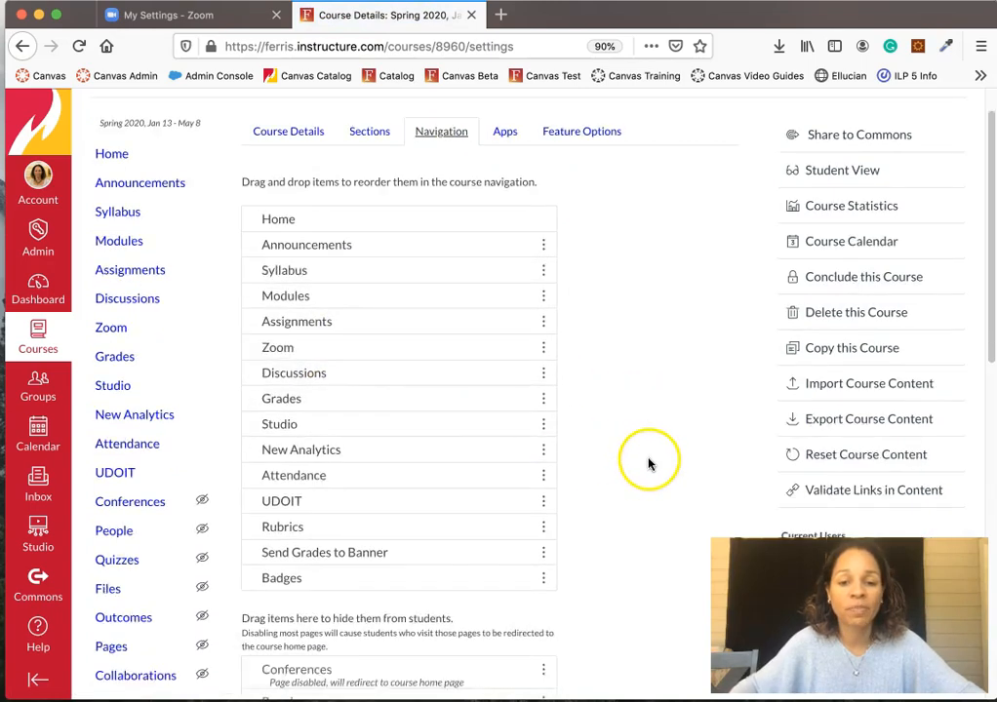
{"action": "left_click", "coordinate": [263, 653]}
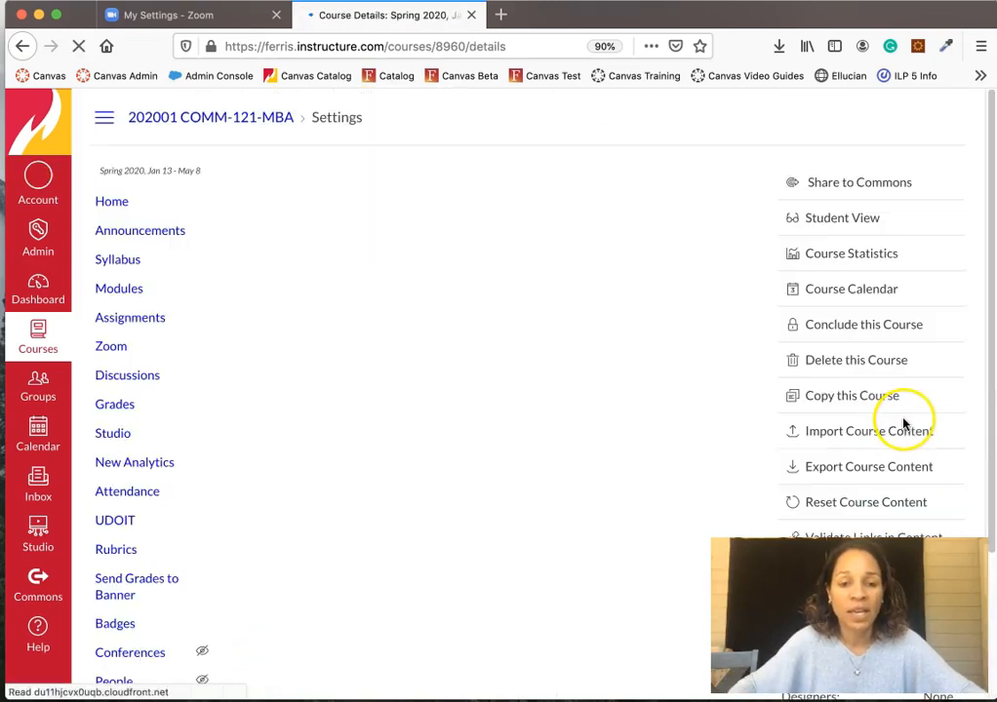
{"action": "left_click", "coordinate": [117, 199]}
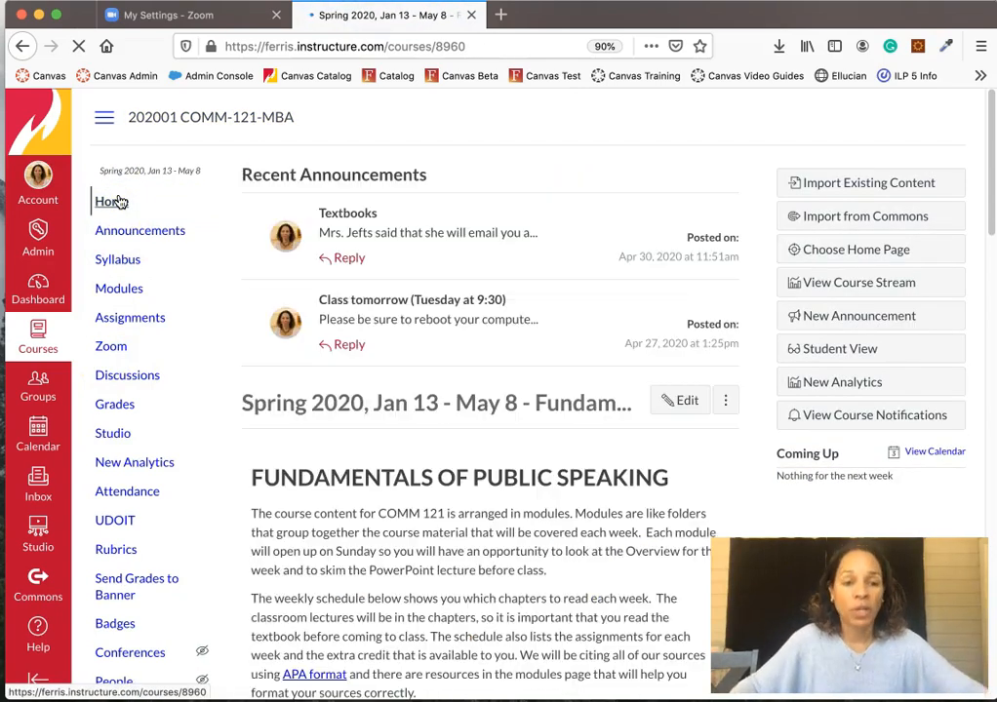
{"action": "left_click", "coordinate": [115, 347]}
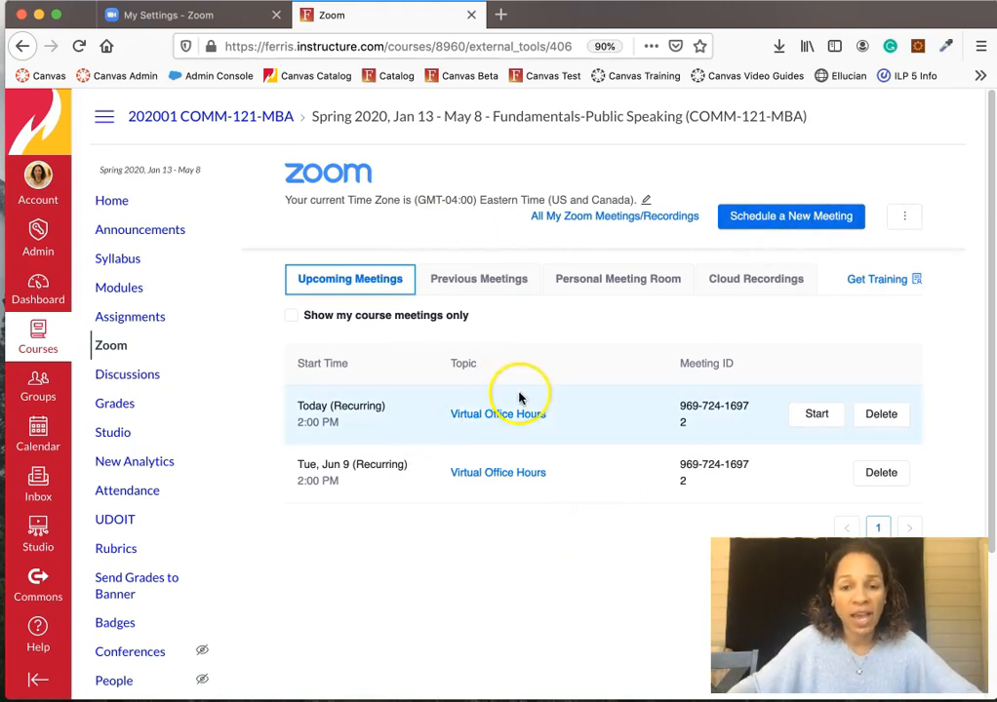
- Browse the course's Previous Meetings and Cloud Recordings, then return to Upcoming Meetings
{"action": "left_click", "coordinate": [486, 281]}
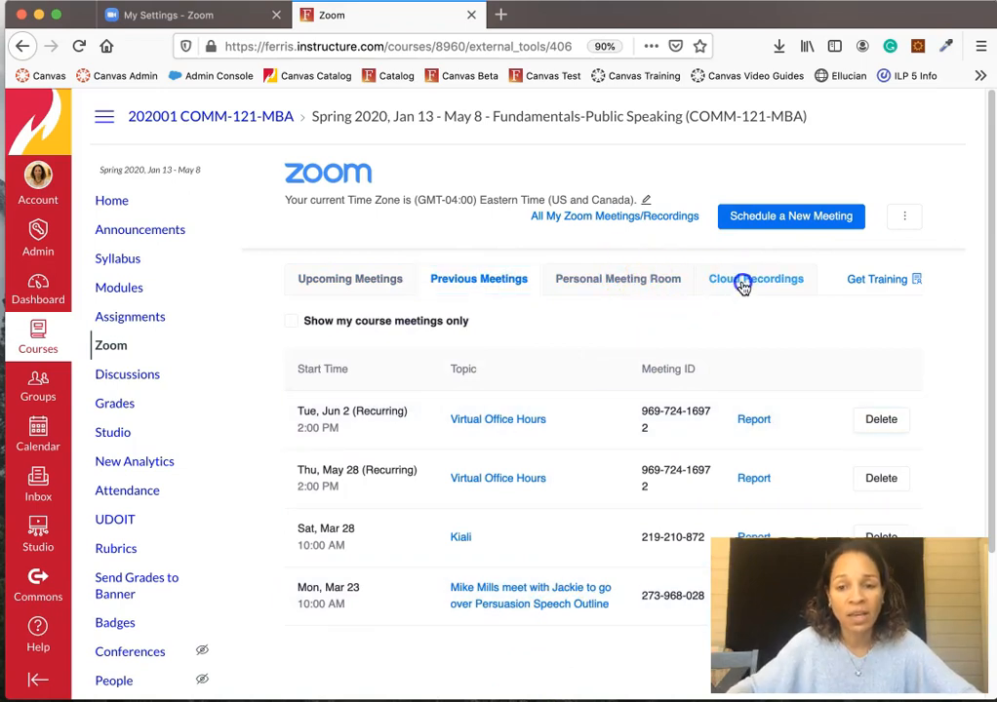
{"action": "left_click", "coordinate": [743, 285]}
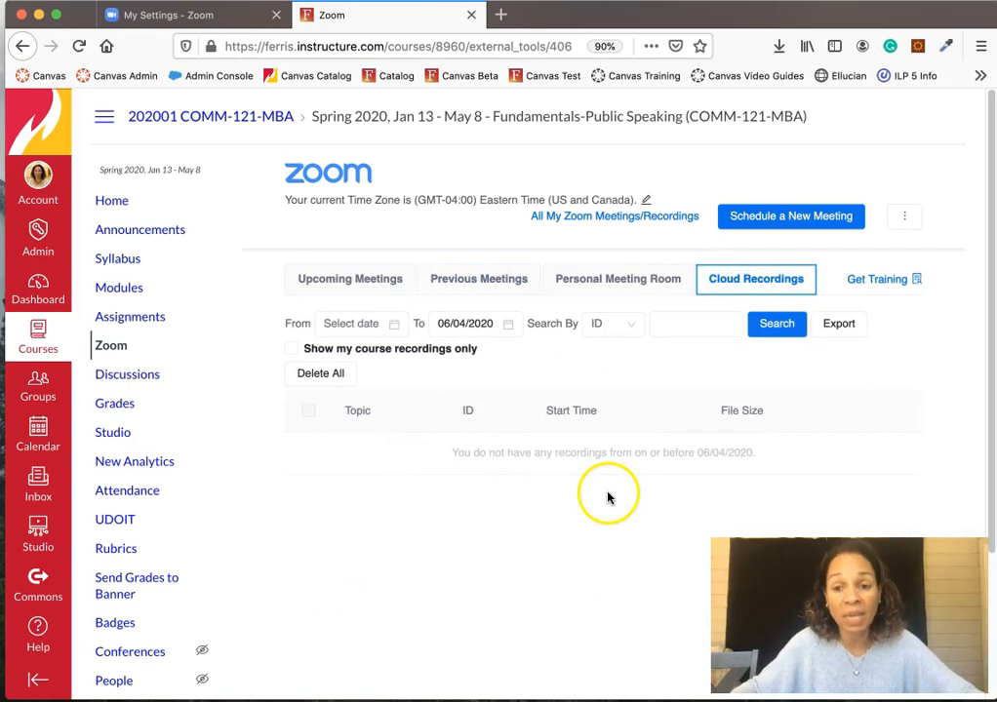
{"action": "left_click", "coordinate": [358, 283]}
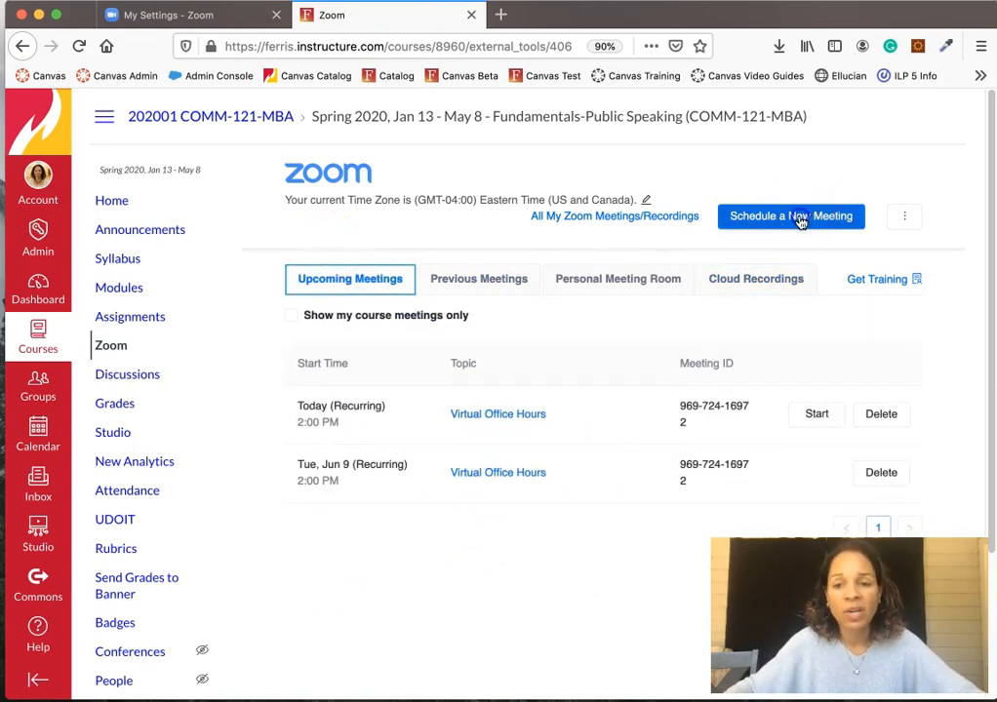
- Begin a new meeting and replace the default topic with 'Tuesday Class 9:00'
{"action": "left_click", "coordinate": [797, 222]}
{"action": "left_click_drag", "start_coordinate": [453, 306], "coordinate": [917, 297]}
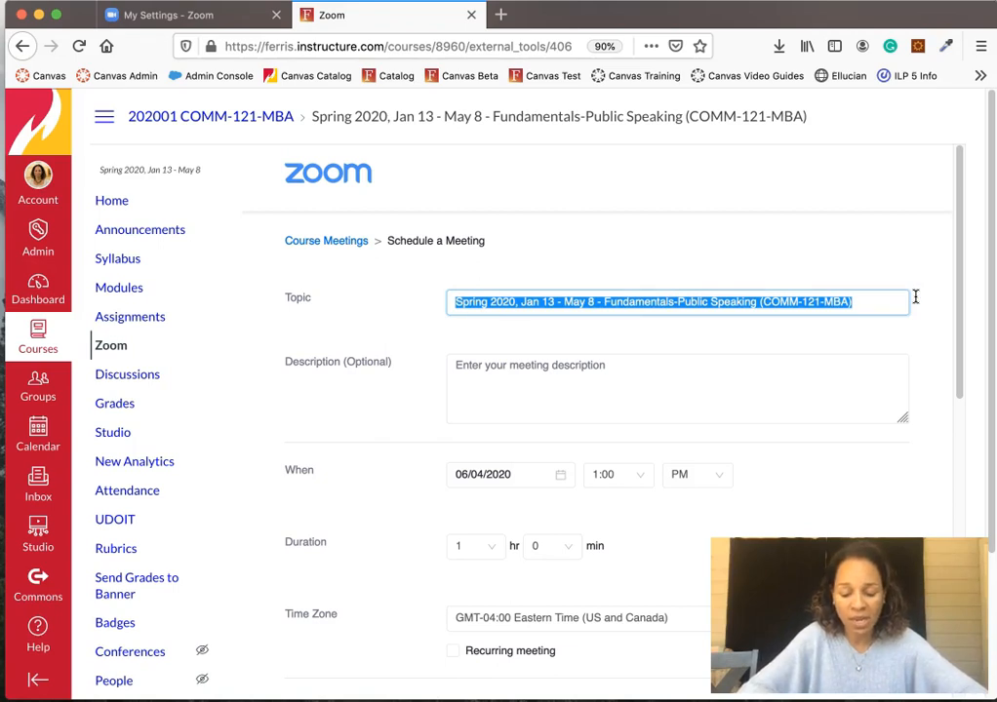
{"action": "type", "text": "Tuesday Class 9:00"}
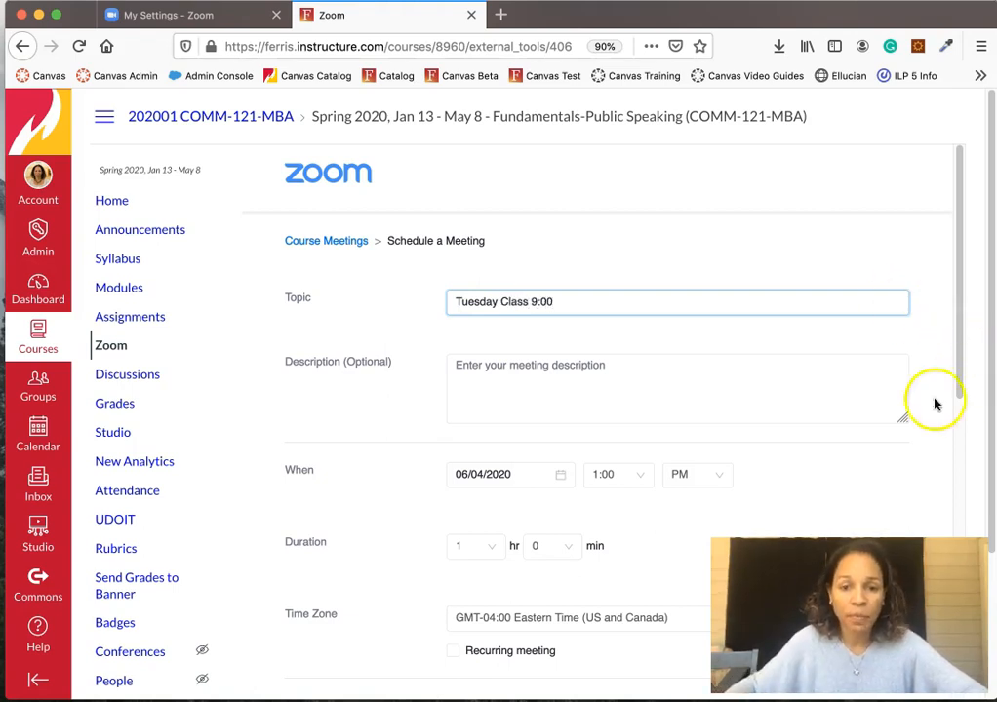
{"action": "scroll", "coordinate": [758, 389], "scroll_direction": "down", "scroll_amount": 3}
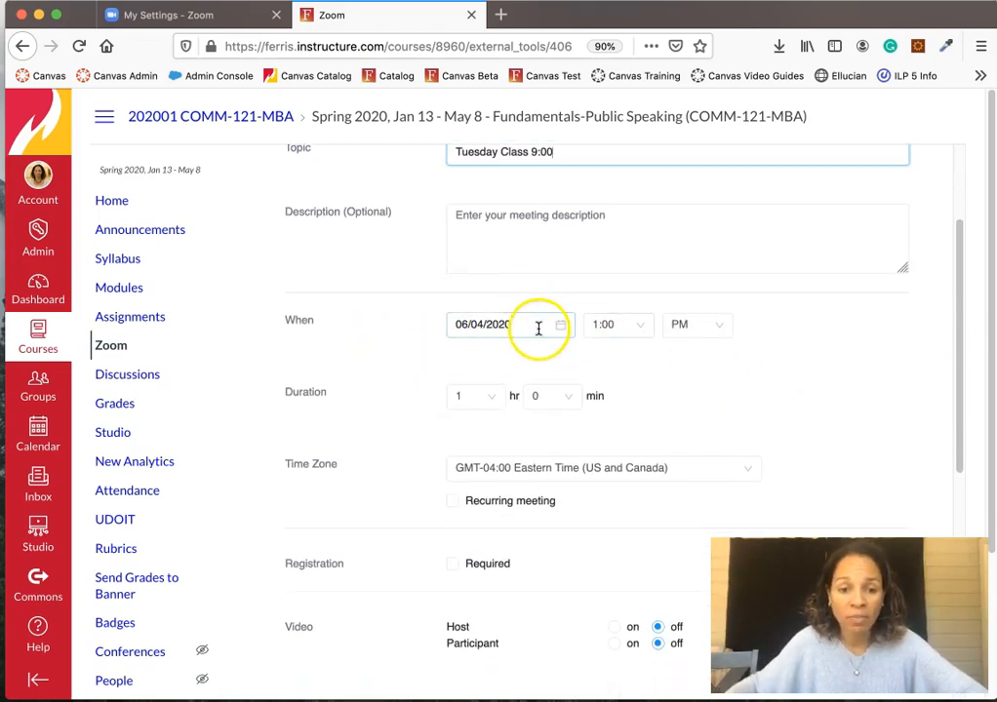
{"action": "scroll", "coordinate": [638, 351], "scroll_direction": "down", "scroll_amount": 4}
{"action": "scroll", "coordinate": [639, 357], "scroll_direction": "up", "scroll_amount": 1}
{"action": "scroll", "coordinate": [624, 357], "scroll_direction": "up", "scroll_amount": 3}
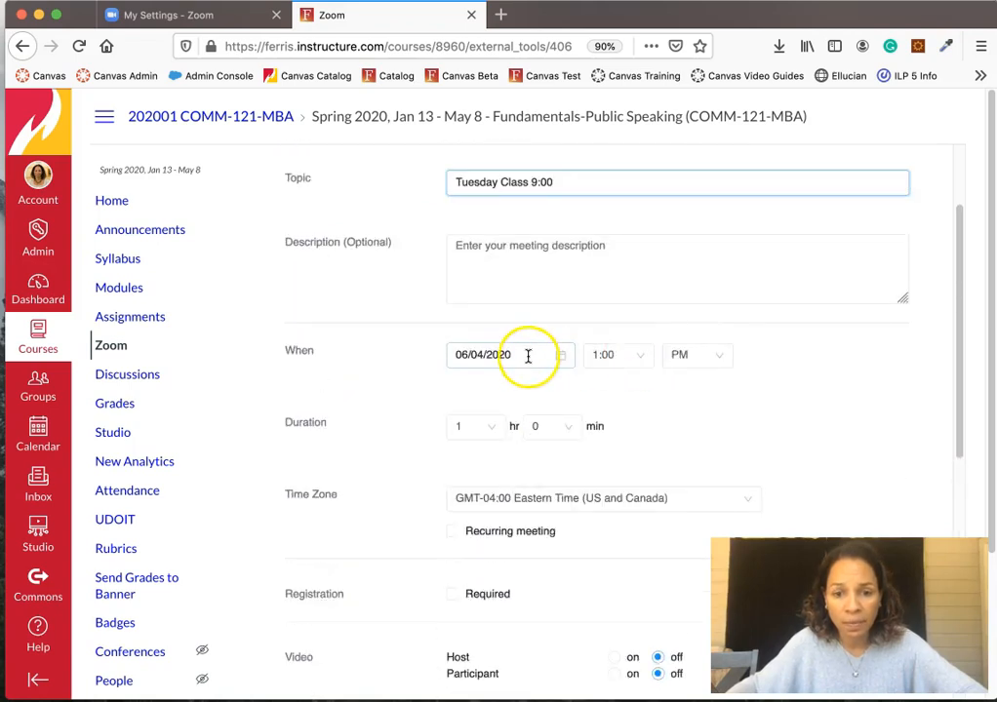
- Make the meeting recurring on a weekly schedule
{"action": "left_click", "coordinate": [456, 535]}
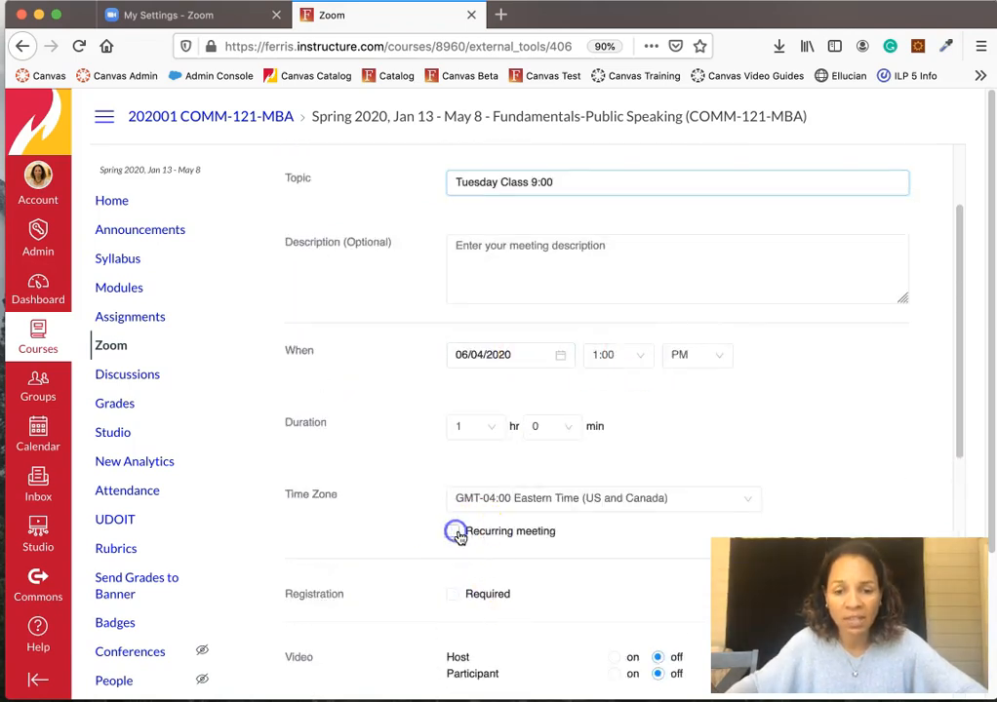
{"action": "scroll", "coordinate": [712, 467], "scroll_direction": "down", "scroll_amount": 4}
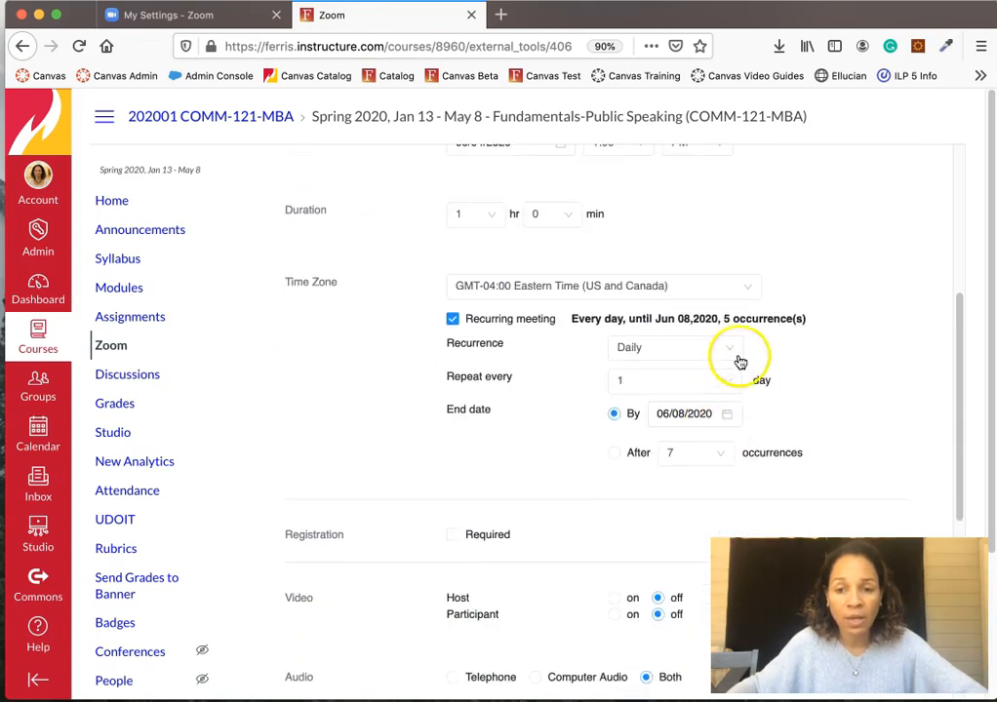
{"action": "left_click", "coordinate": [729, 347]}
{"action": "left_click", "coordinate": [667, 407]}
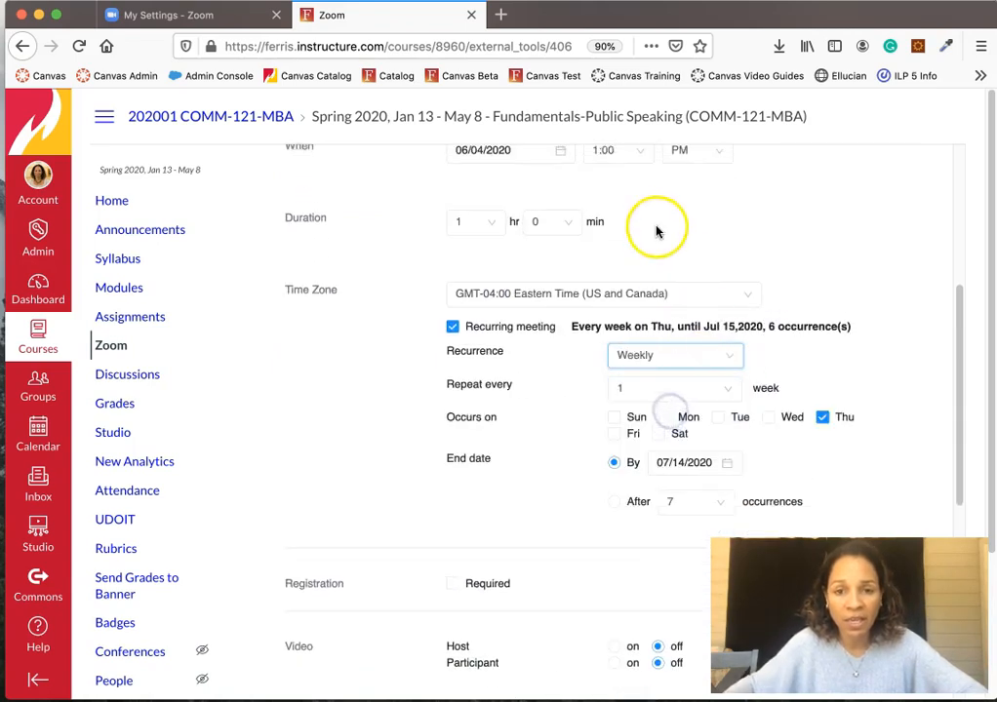
{"action": "scroll", "coordinate": [604, 254], "scroll_direction": "up", "scroll_amount": 2}
- Set the start to June 9, 2020 at 9:00 AM
{"action": "left_click", "coordinate": [558, 281]}
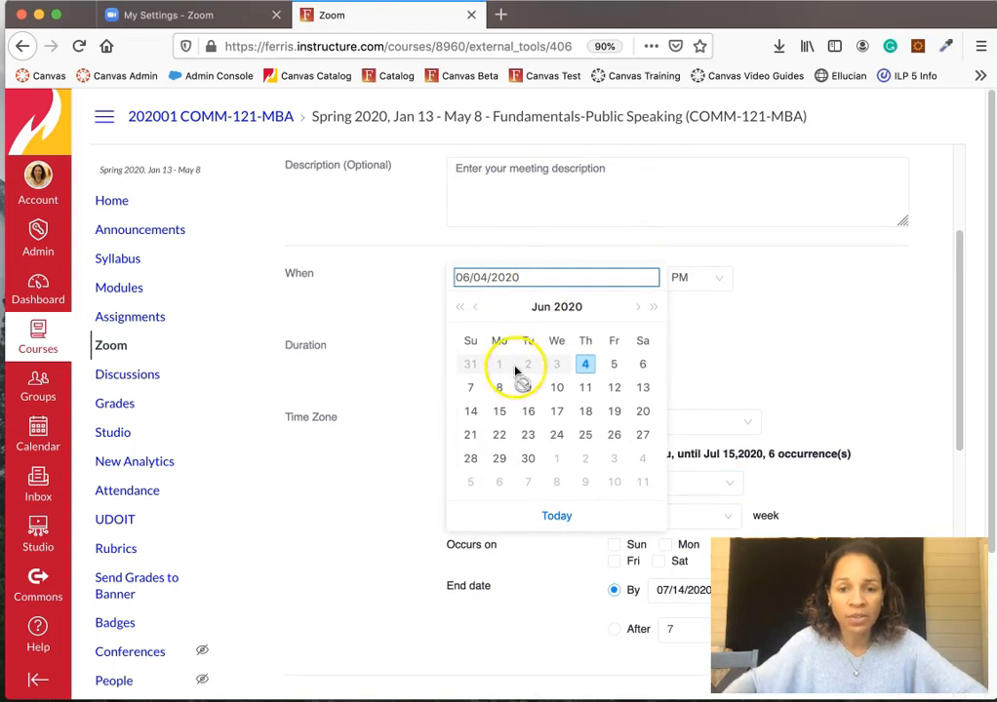
{"action": "left_click", "coordinate": [527, 387]}
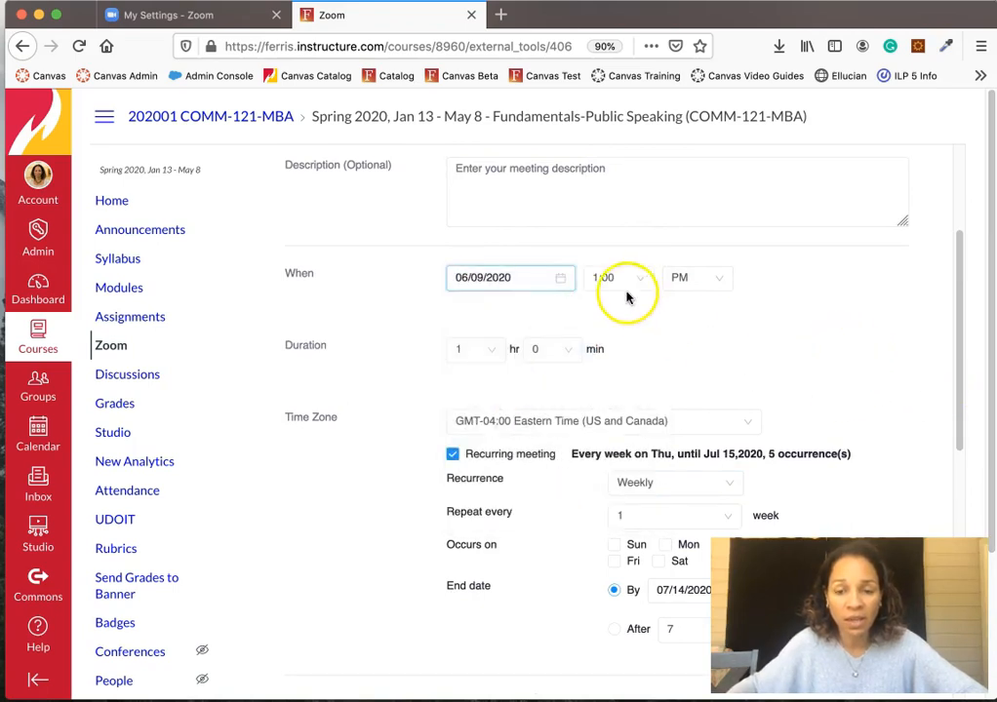
{"action": "left_click", "coordinate": [595, 280]}
{"action": "scroll", "coordinate": [616, 420], "scroll_direction": "down", "scroll_amount": 2}
{"action": "scroll", "coordinate": [616, 426], "scroll_direction": "down", "scroll_amount": 3}
{"action": "left_click", "coordinate": [613, 446]}
{"action": "left_click", "coordinate": [723, 278]}
{"action": "left_click", "coordinate": [694, 310]}
- Set the duration to 1 hr 30 min and meet on Tuesday only, dropping Thursday
{"action": "scroll", "coordinate": [790, 336], "scroll_direction": "down", "scroll_amount": 2}
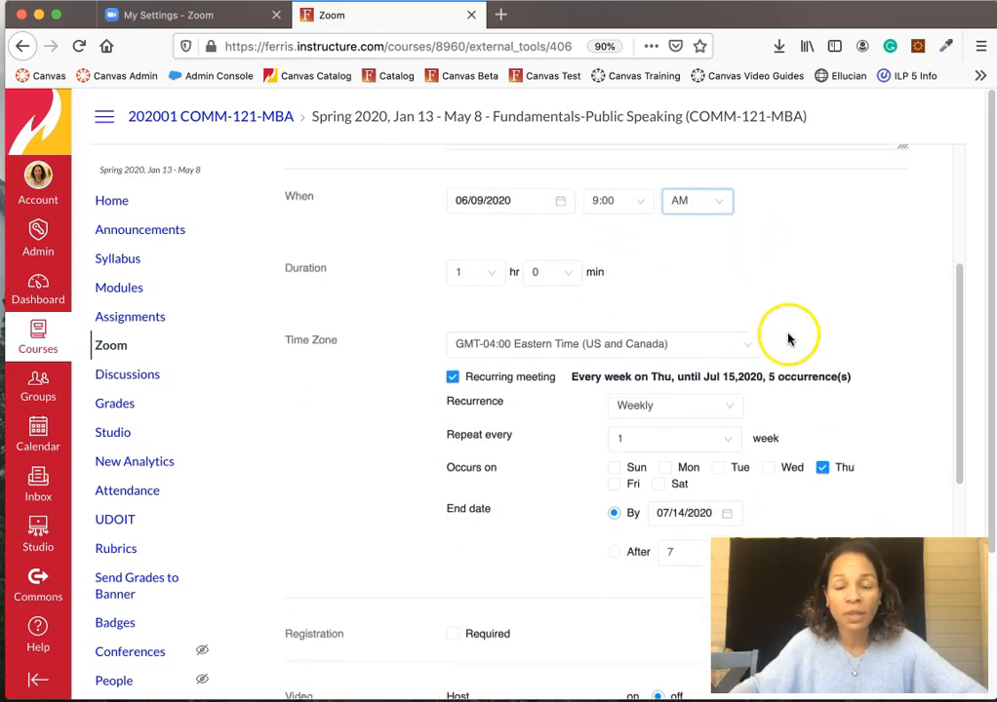
{"action": "left_click", "coordinate": [489, 268]}
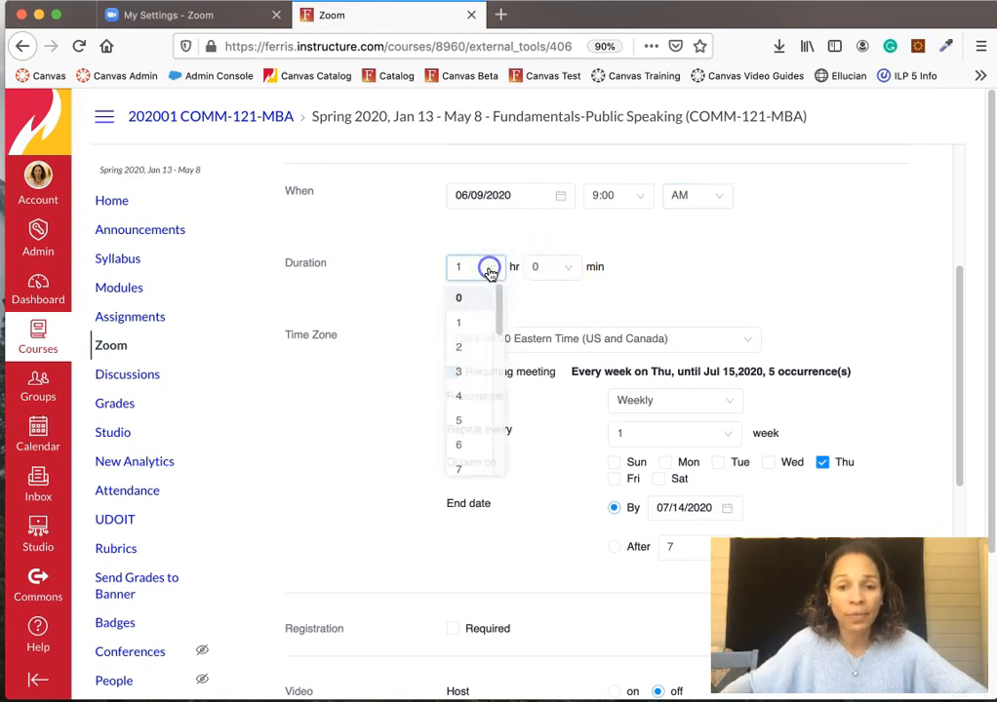
{"action": "left_click", "coordinate": [546, 267]}
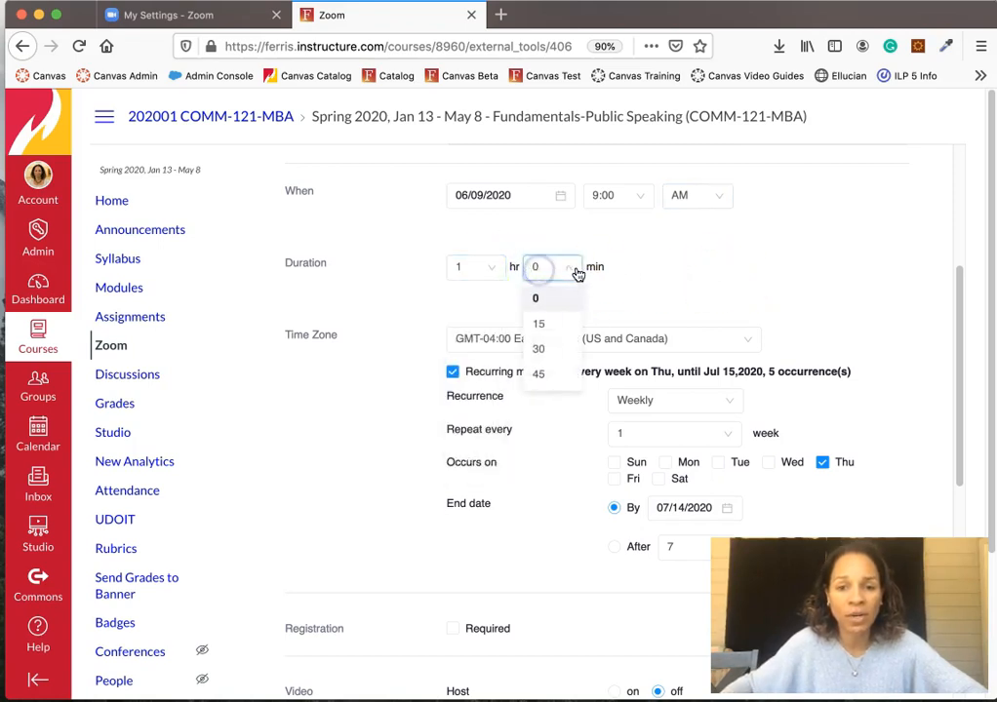
{"action": "left_click", "coordinate": [551, 349]}
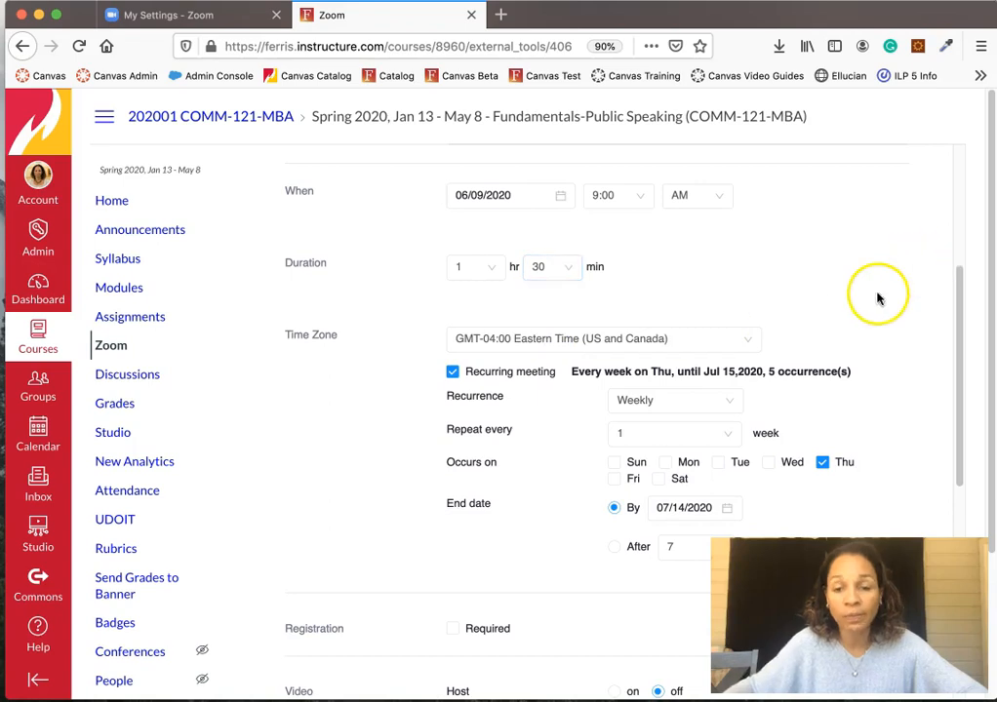
{"action": "scroll", "coordinate": [760, 337], "scroll_direction": "down", "scroll_amount": 2}
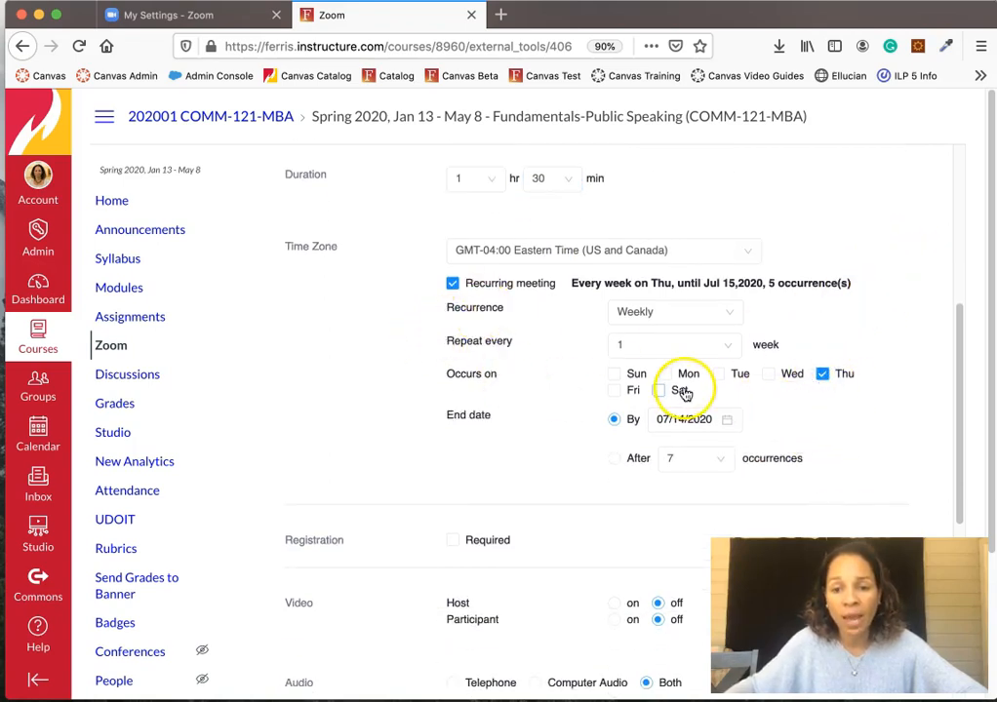
{"action": "left_click", "coordinate": [720, 373]}
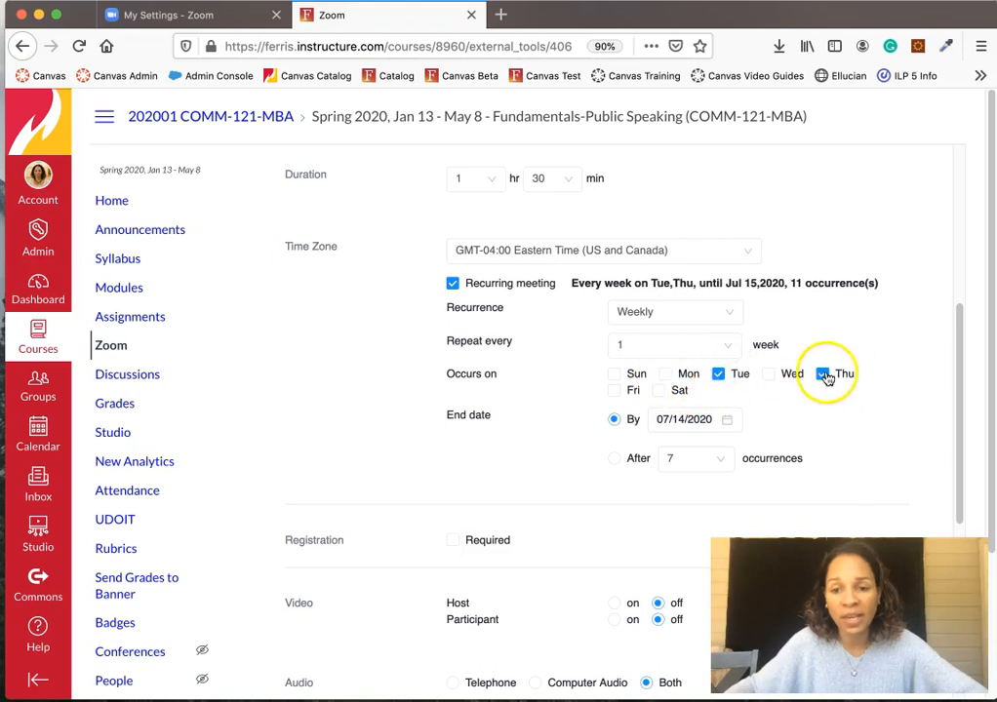
{"action": "left_click", "coordinate": [825, 377]}
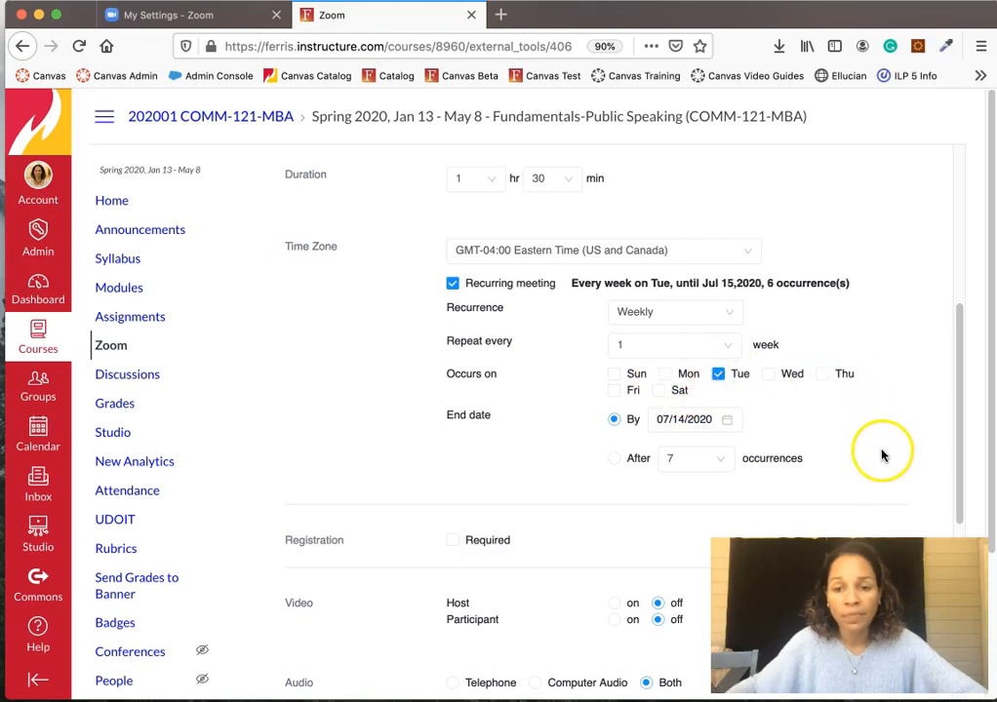
- End the recurring series after 15 occurrences
{"action": "scroll", "coordinate": [880, 455], "scroll_direction": "down", "scroll_amount": 1}
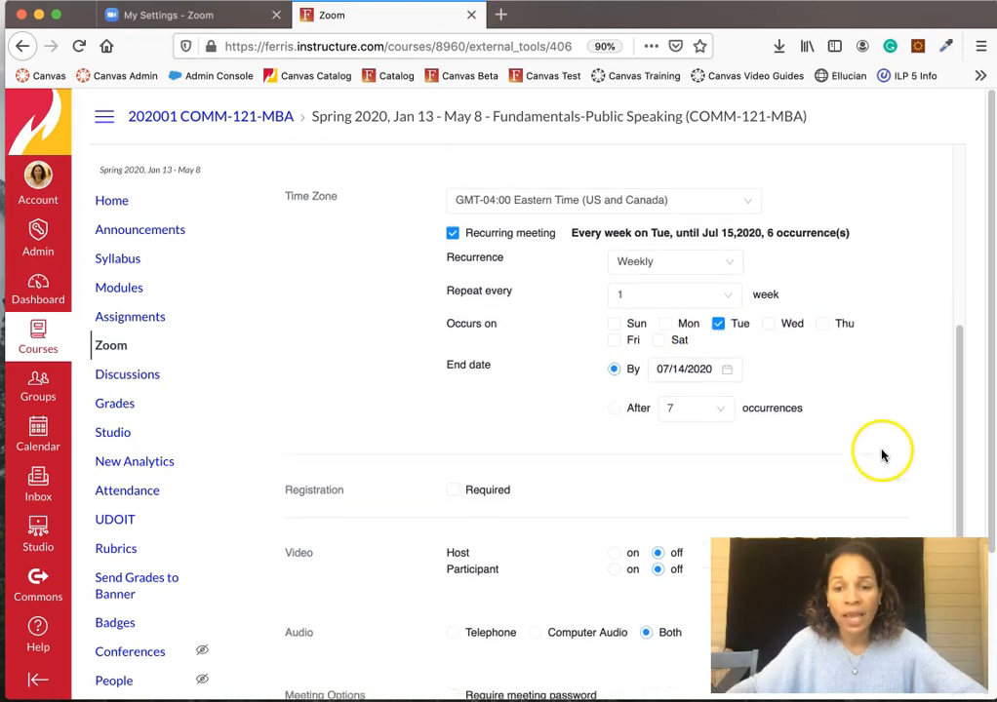
{"action": "left_click", "coordinate": [731, 371]}
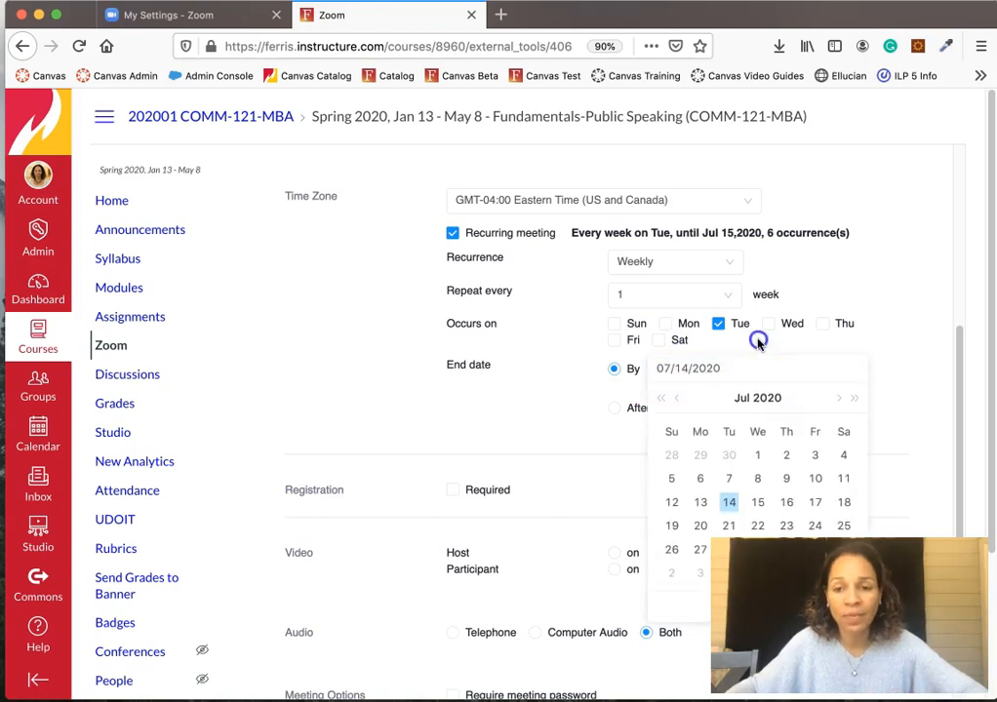
{"action": "left_click", "coordinate": [758, 340]}
{"action": "left_click", "coordinate": [614, 408]}
{"action": "left_click", "coordinate": [721, 407]}
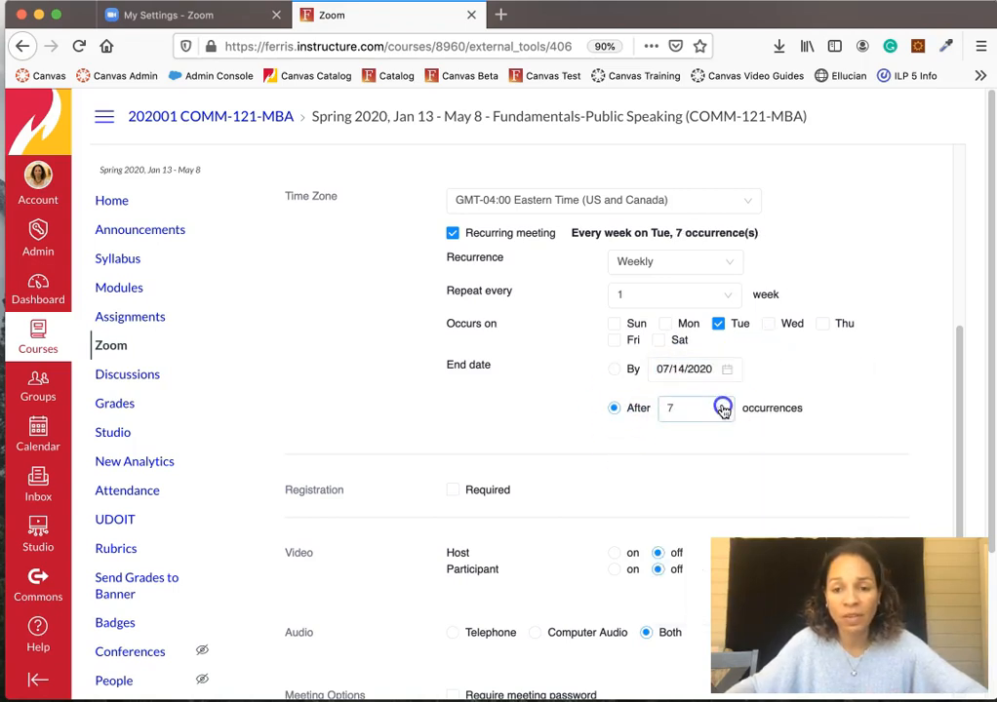
{"action": "scroll", "coordinate": [726, 488], "scroll_direction": "down", "scroll_amount": 4}
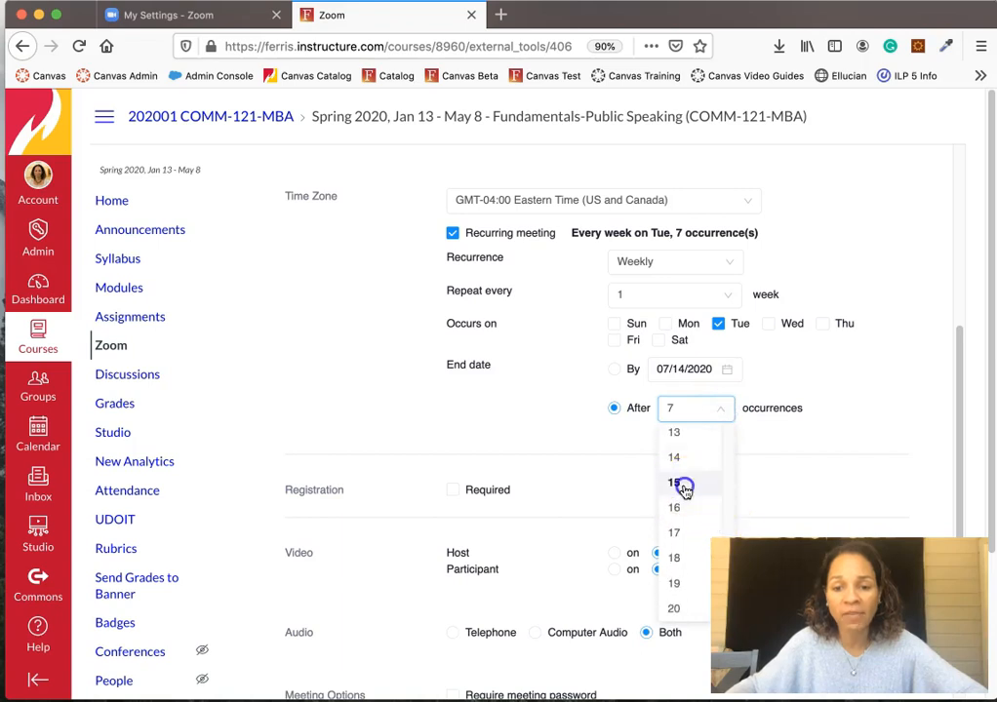
{"action": "left_click", "coordinate": [683, 483]}
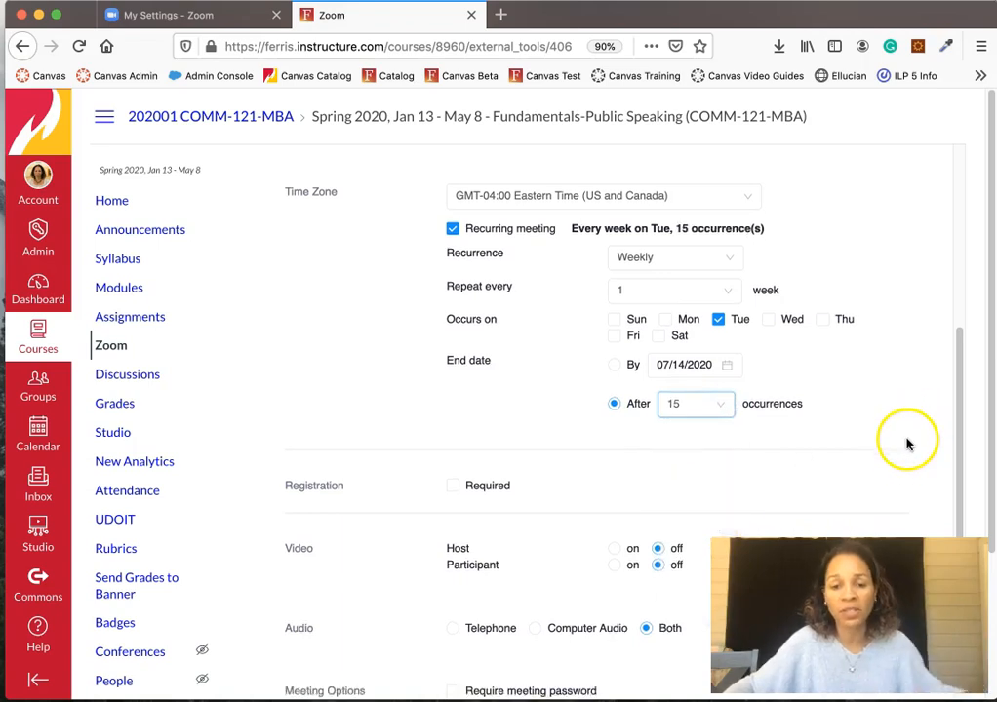
{"action": "scroll", "coordinate": [905, 445], "scroll_direction": "down", "scroll_amount": 3}
{"action": "scroll", "coordinate": [905, 445], "scroll_direction": "down", "scroll_amount": 1}
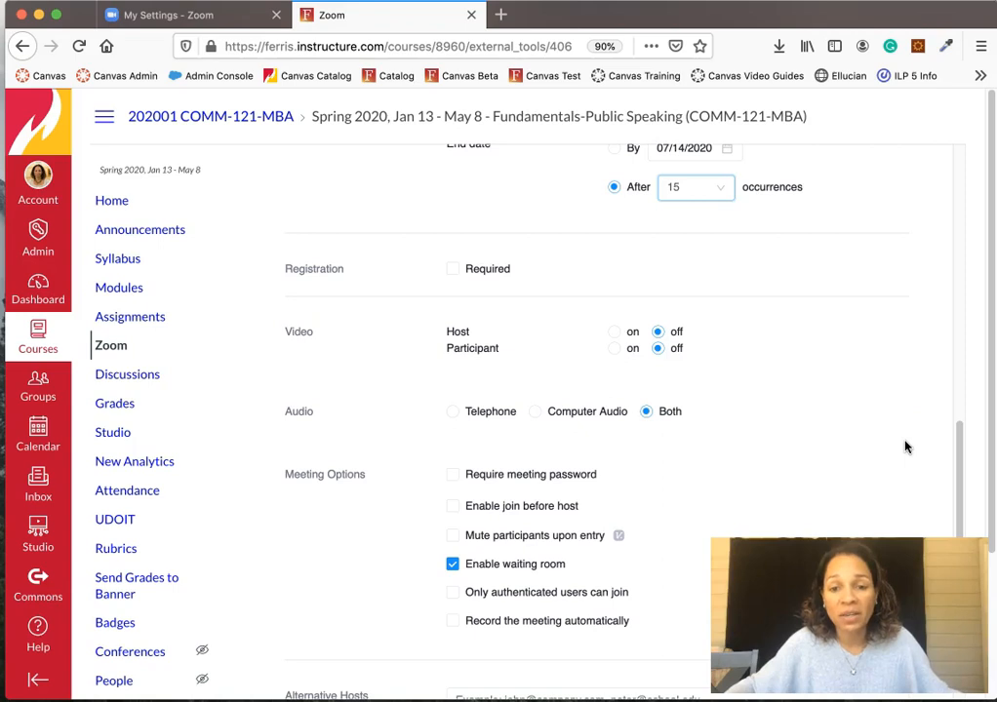
- Enable automatic cloud recording and mute participants upon entry
{"action": "scroll", "coordinate": [905, 446], "scroll_direction": "down", "scroll_amount": 2}
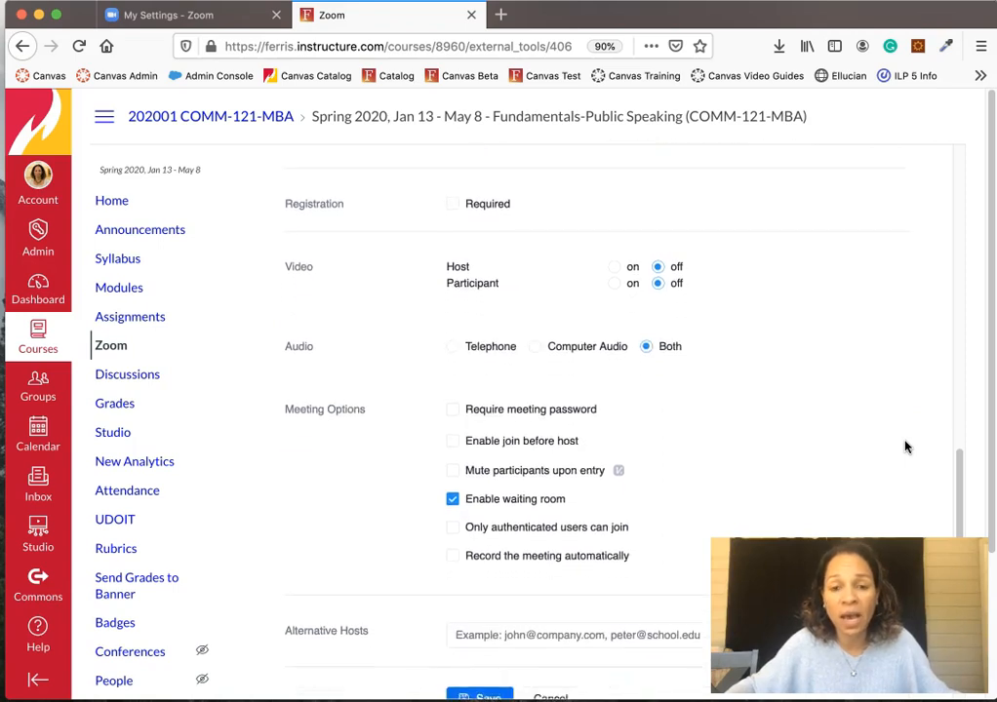
{"action": "scroll", "coordinate": [905, 446], "scroll_direction": "down", "scroll_amount": 1}
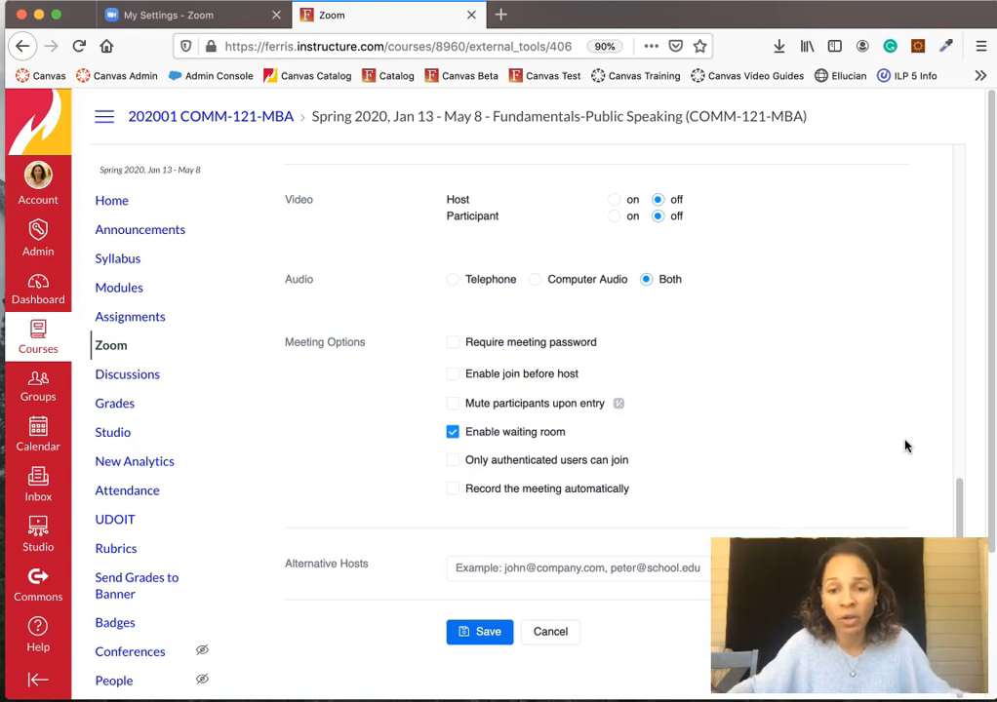
{"action": "left_click", "coordinate": [455, 489]}
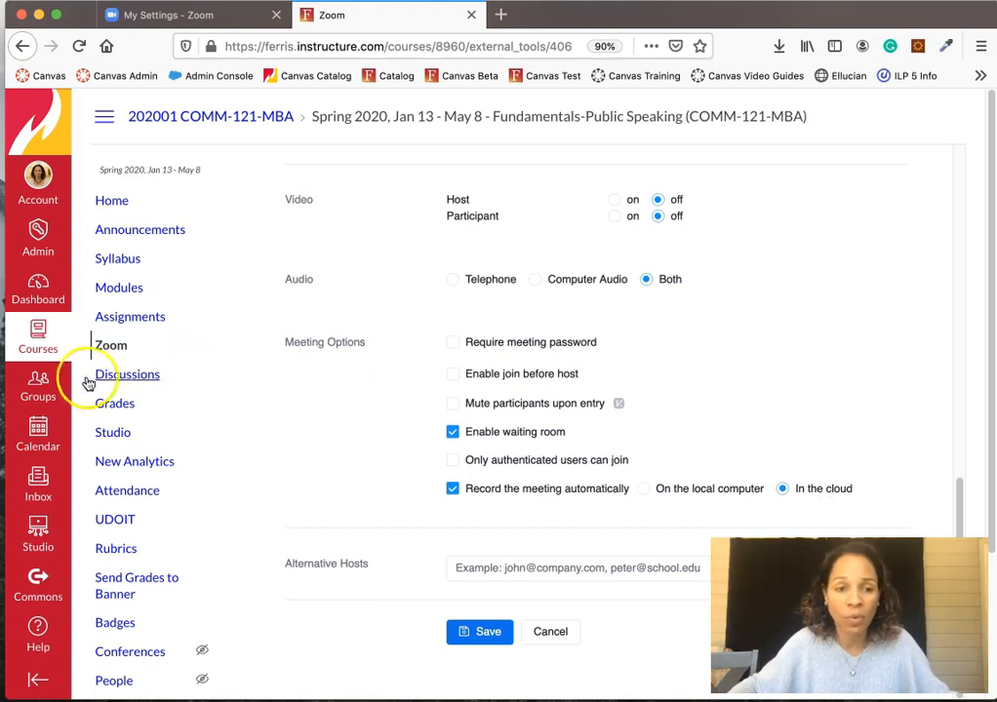
{"action": "scroll", "coordinate": [686, 462], "scroll_direction": "up", "scroll_amount": 2}
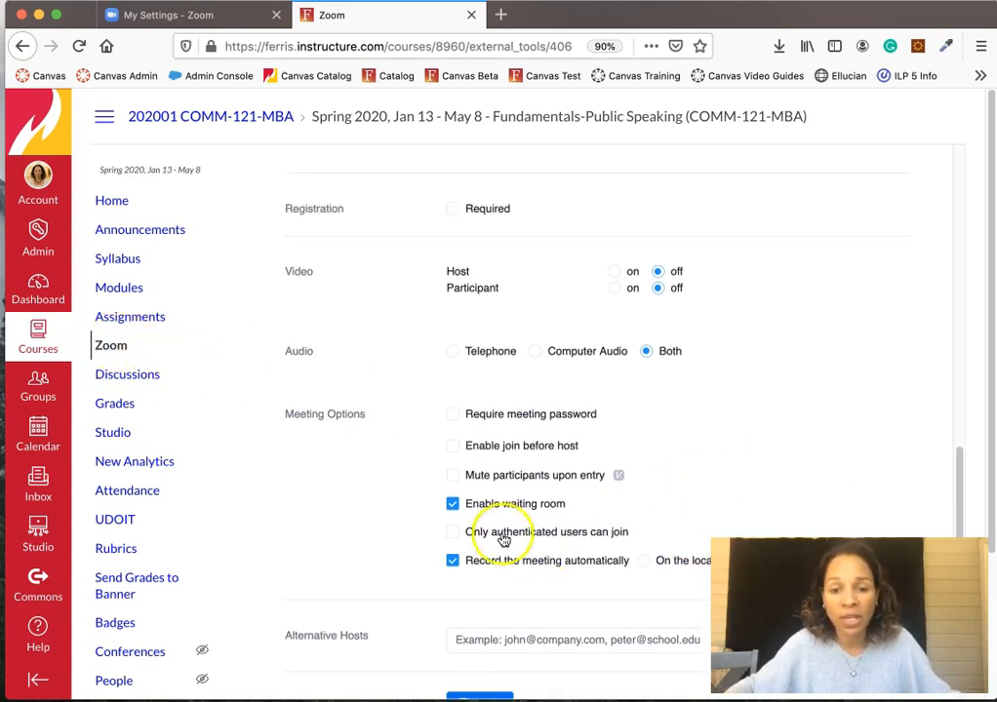
{"action": "scroll", "coordinate": [565, 516], "scroll_direction": "down", "scroll_amount": 2}
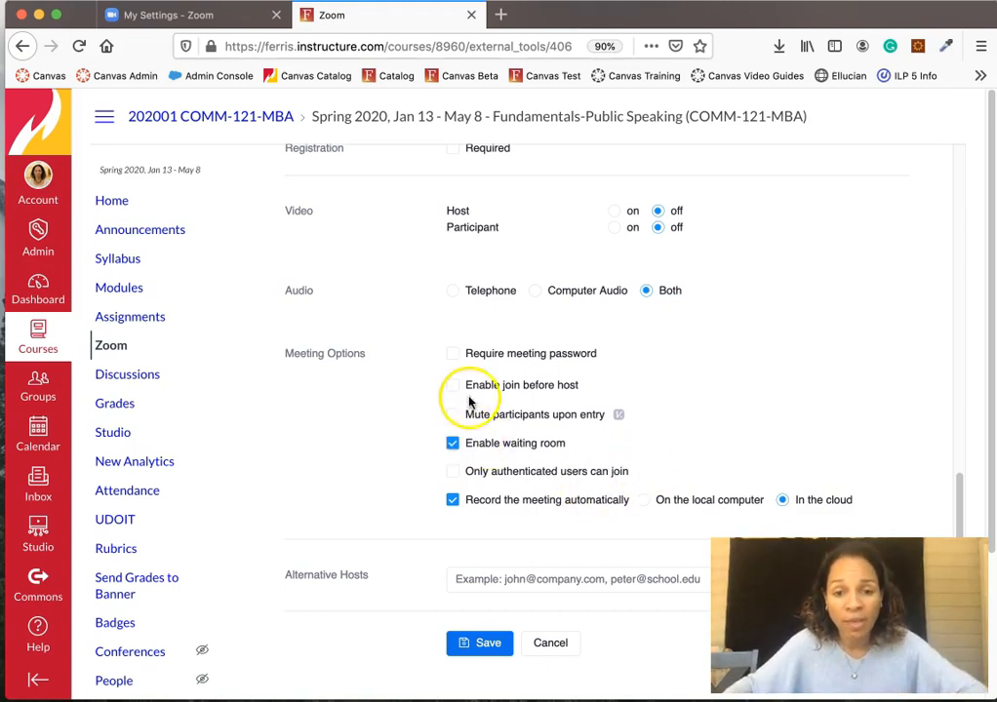
{"action": "left_click", "coordinate": [453, 416]}
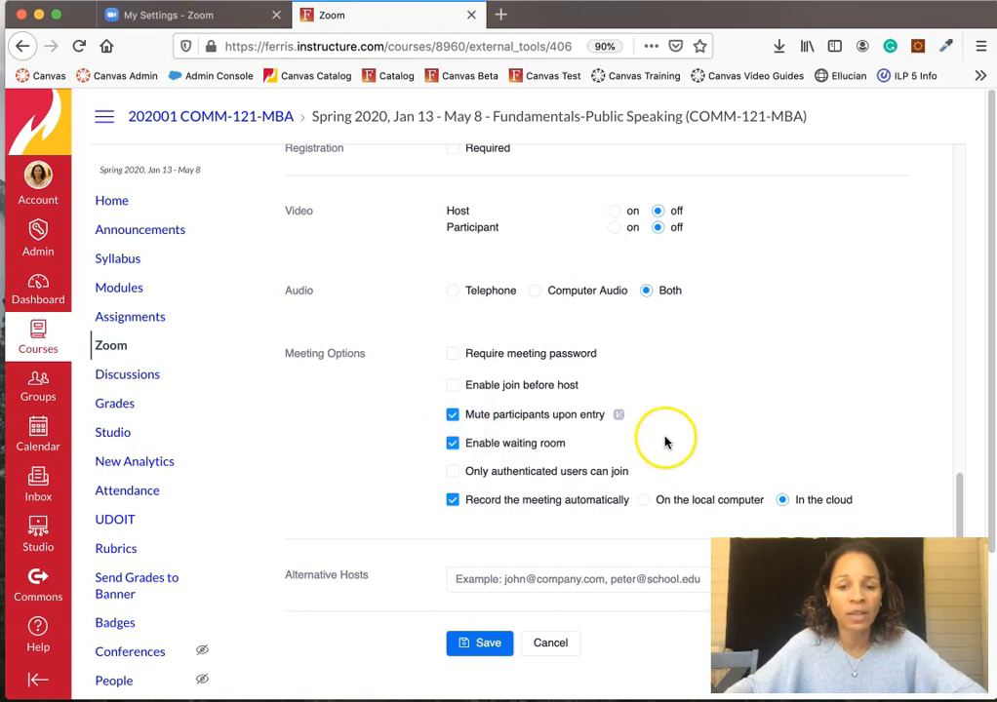
- Save the Tuesday Class meeting and head back to the course's Zoom page
{"action": "scroll", "coordinate": [665, 442], "scroll_direction": "down", "scroll_amount": 1}
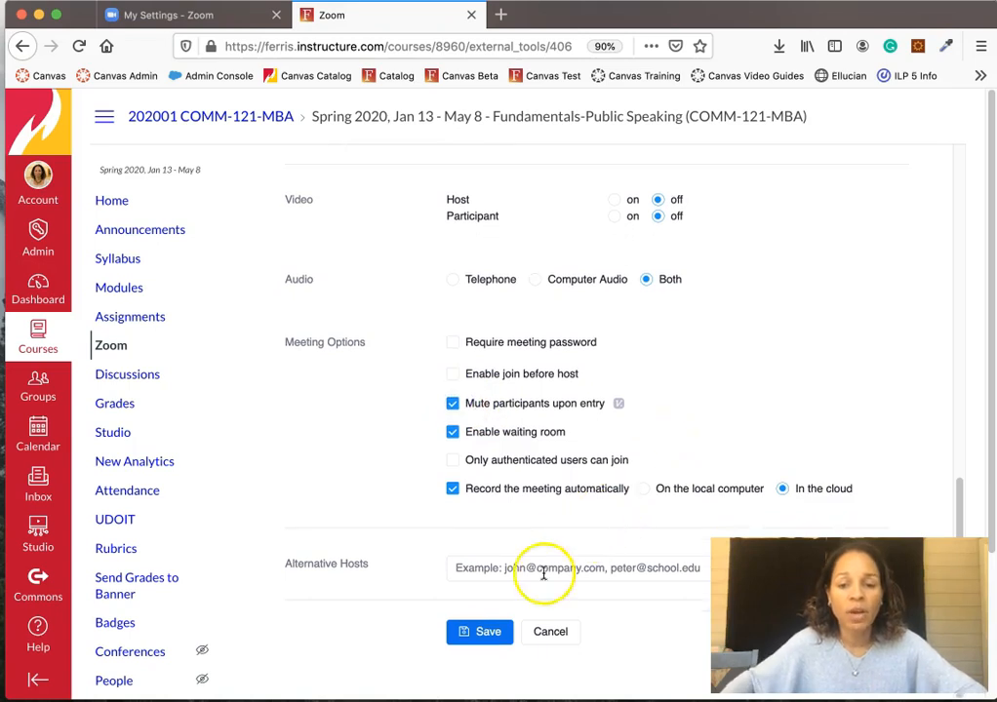
{"action": "left_click", "coordinate": [495, 632]}
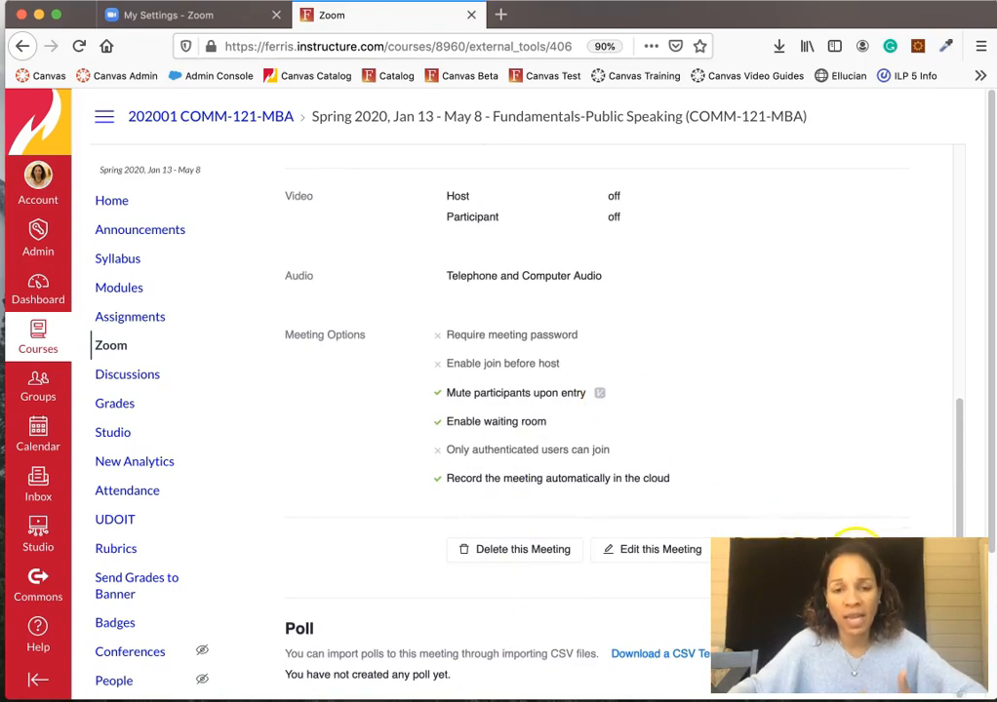
{"action": "left_click", "coordinate": [108, 347]}
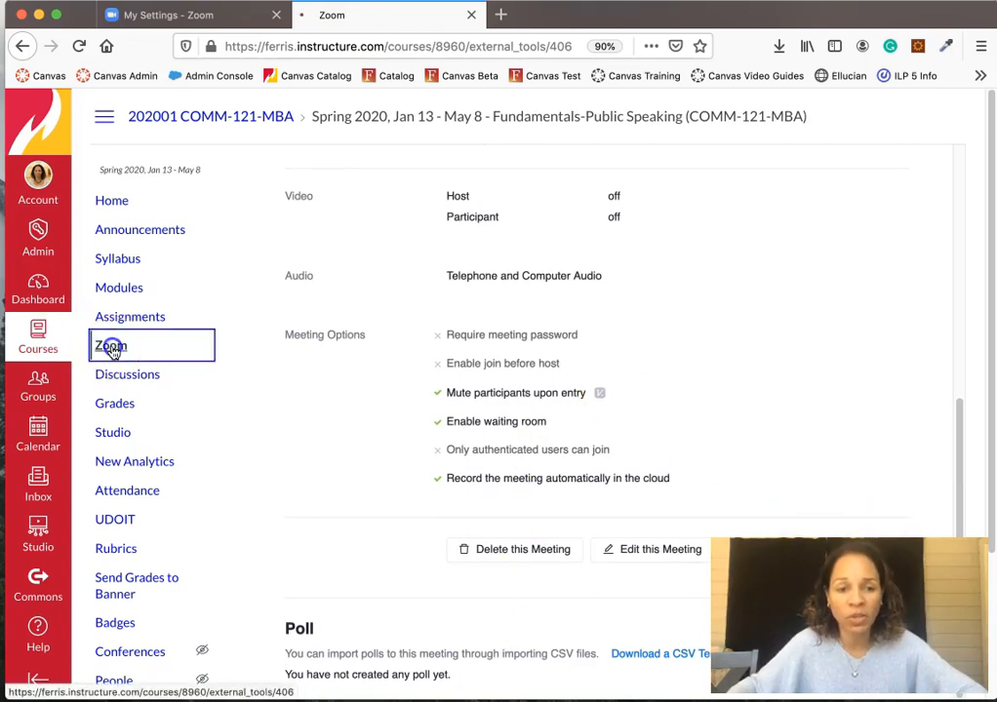
- Review the upcoming list, now showing Tuesday Class 9:00 sessions from Tue, Jun 9 at 9:00 AM
{"action": "left_click", "coordinate": [113, 351]}
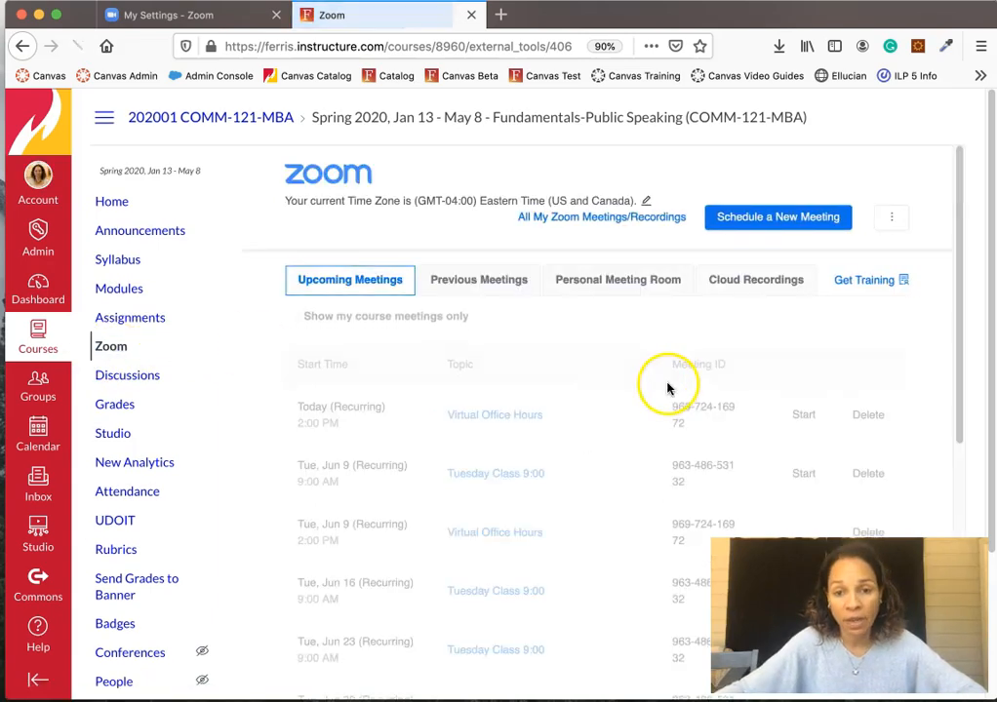
{"action": "scroll", "coordinate": [675, 390], "scroll_direction": "down", "scroll_amount": 5}
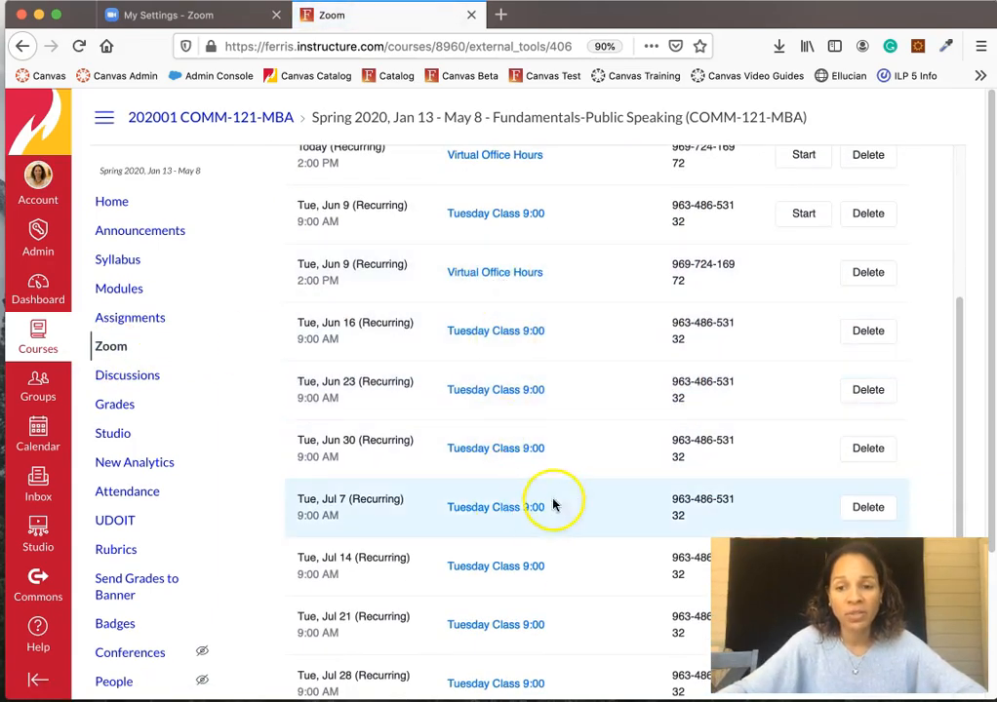
{"action": "scroll", "coordinate": [648, 507], "scroll_direction": "down", "scroll_amount": 3}
{"action": "scroll", "coordinate": [647, 507], "scroll_direction": "up", "scroll_amount": 6}
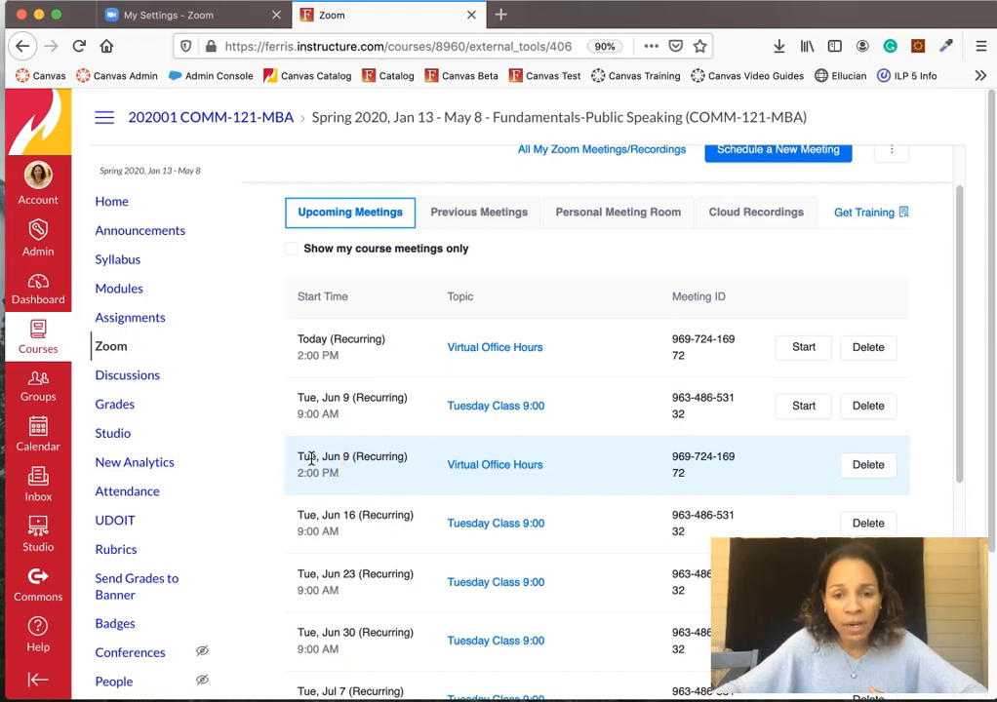
{"action": "scroll", "coordinate": [310, 459], "scroll_direction": "down", "scroll_amount": 2}
{"action": "scroll", "coordinate": [311, 461], "scroll_direction": "up", "scroll_amount": 3}
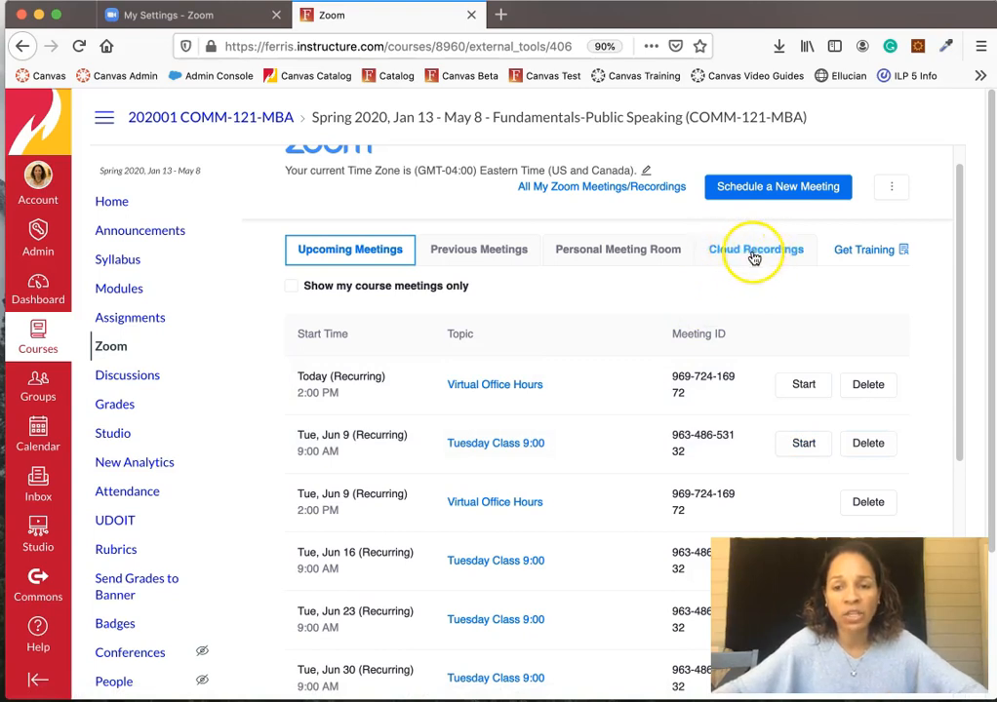
- Start Tuesday Class 9:00 in the Zoom client, turn on video, and check the participants list
{"action": "left_click", "coordinate": [802, 445]}
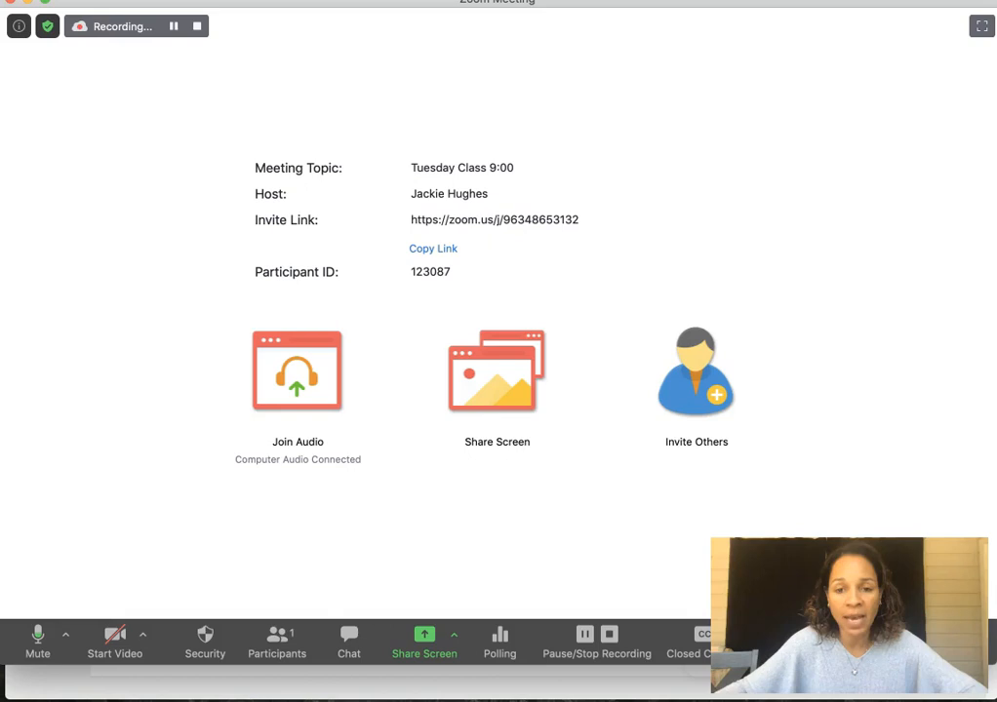
{"action": "left_click", "coordinate": [113, 640]}
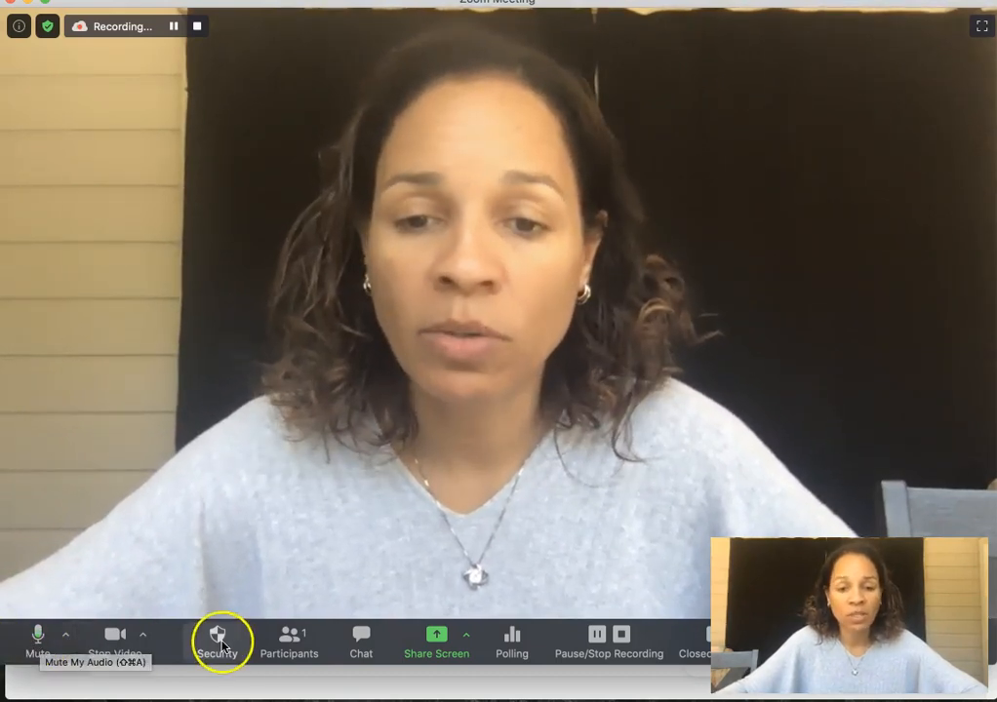
{"action": "left_click", "coordinate": [288, 640]}
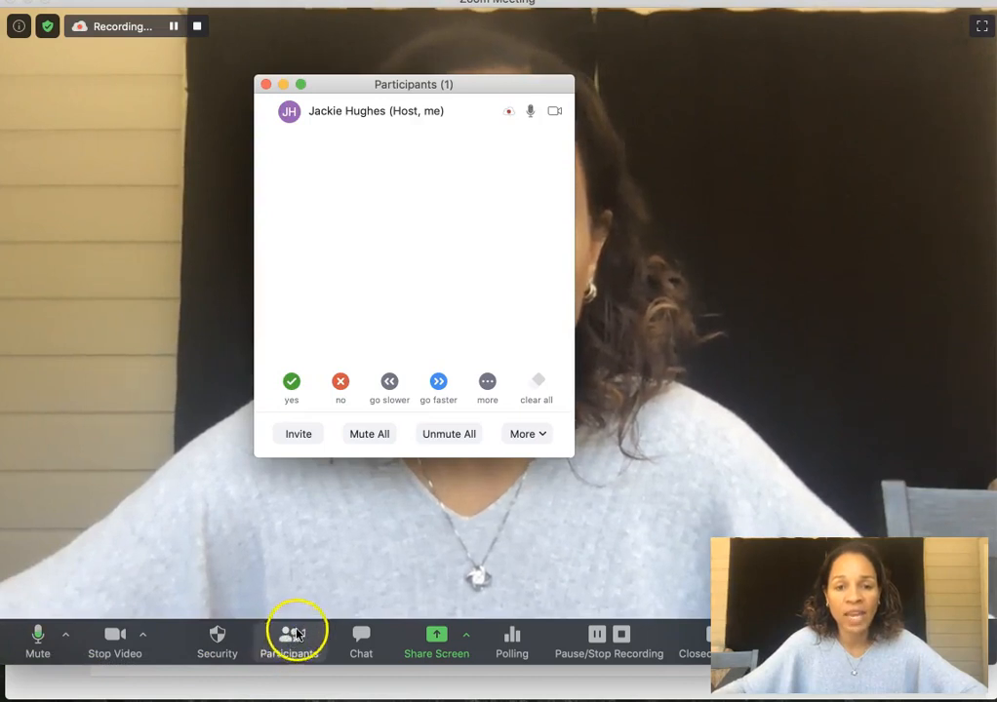
{"action": "mouse_move", "coordinate": [532, 134]}
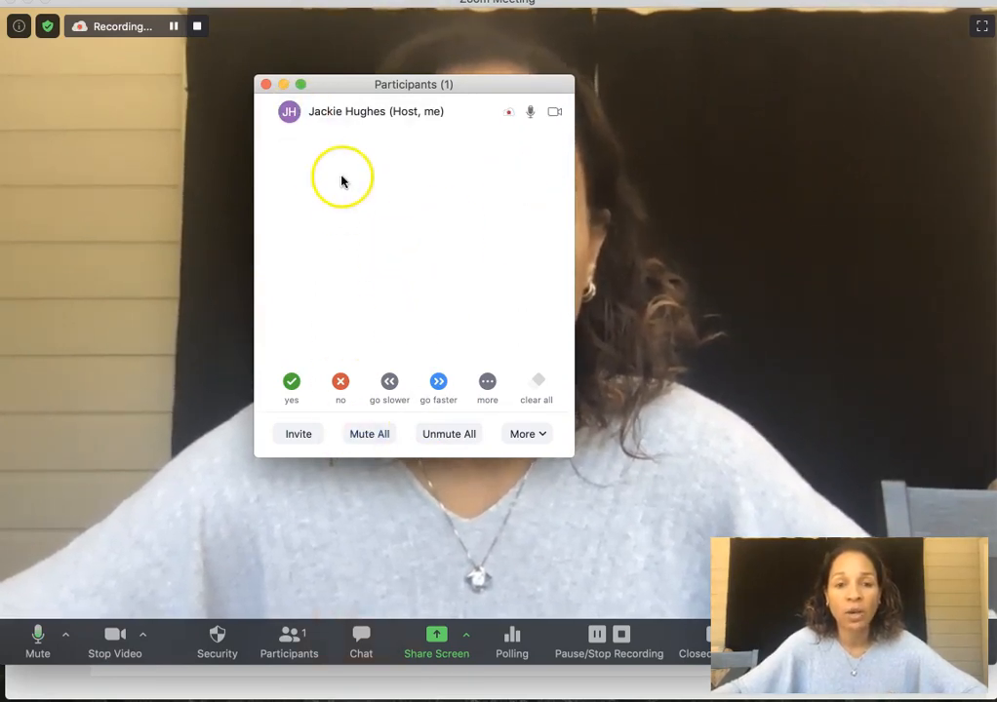
{"action": "left_click", "coordinate": [268, 86]}
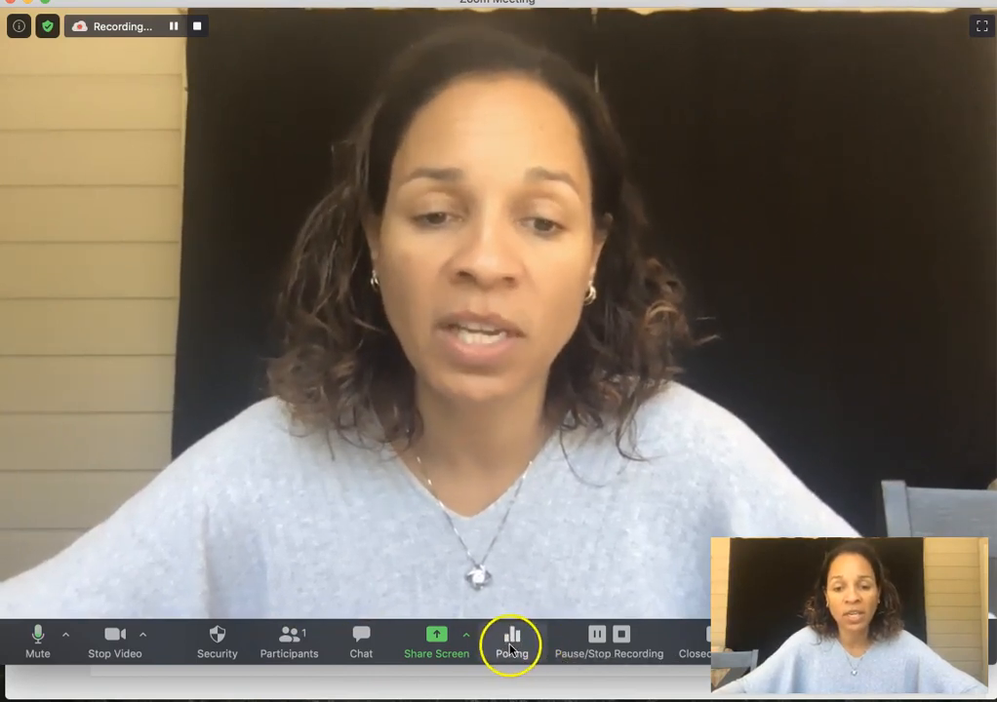
- Pause the recording, then look through the Closed Caption and More menus
{"action": "left_click", "coordinate": [598, 635]}
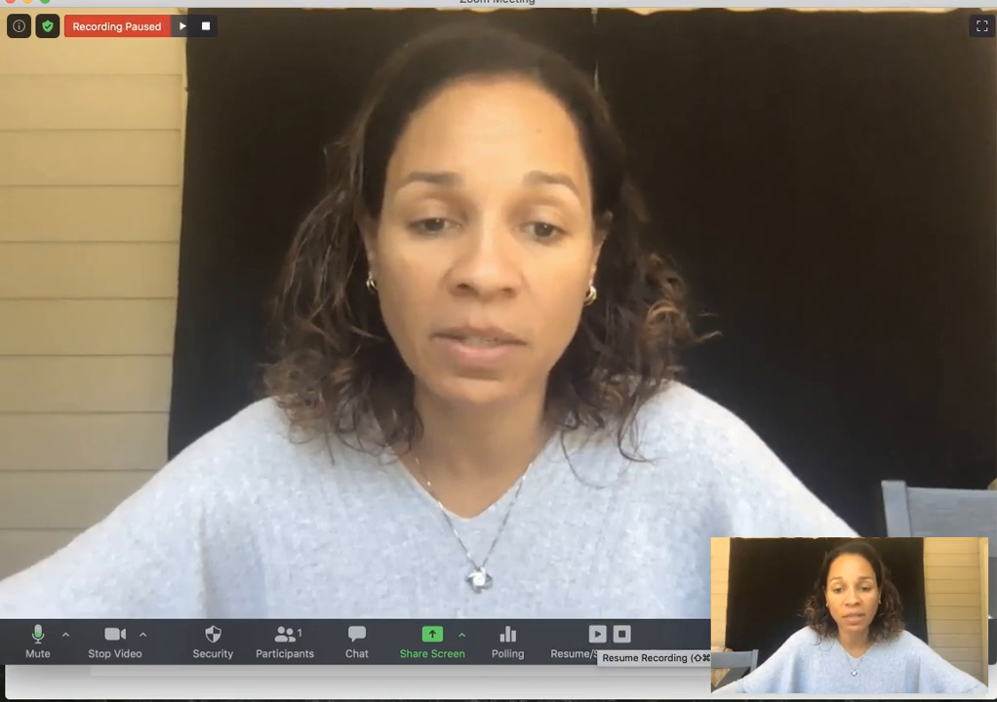
{"action": "left_click", "coordinate": [624, 636]}
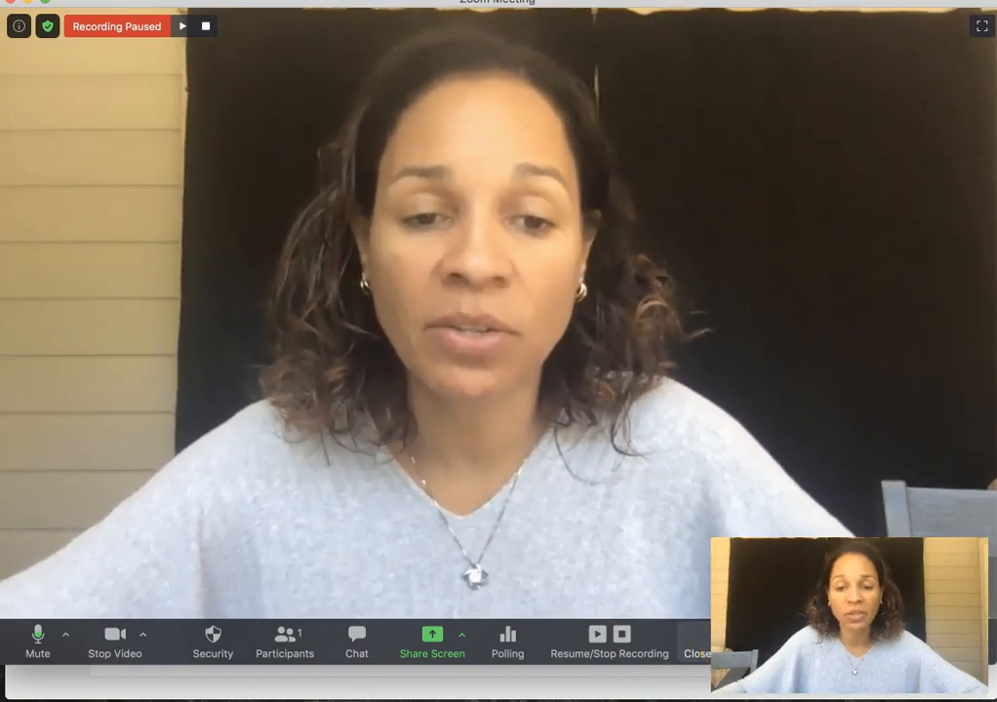
{"action": "left_click", "coordinate": [700, 651]}
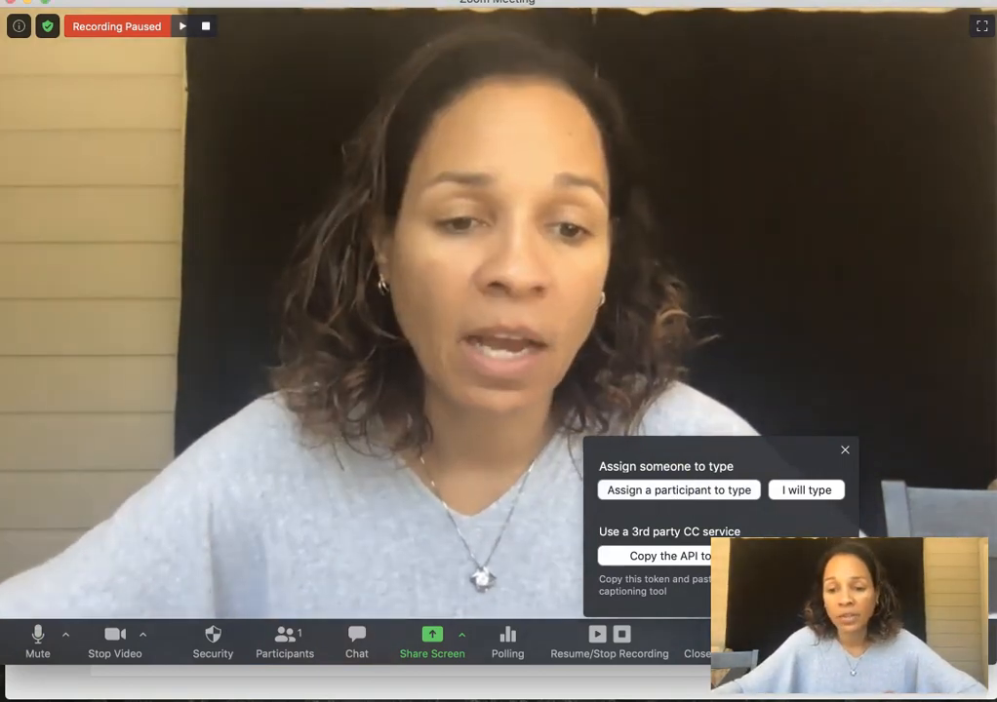
{"action": "left_click", "coordinate": [914, 643]}
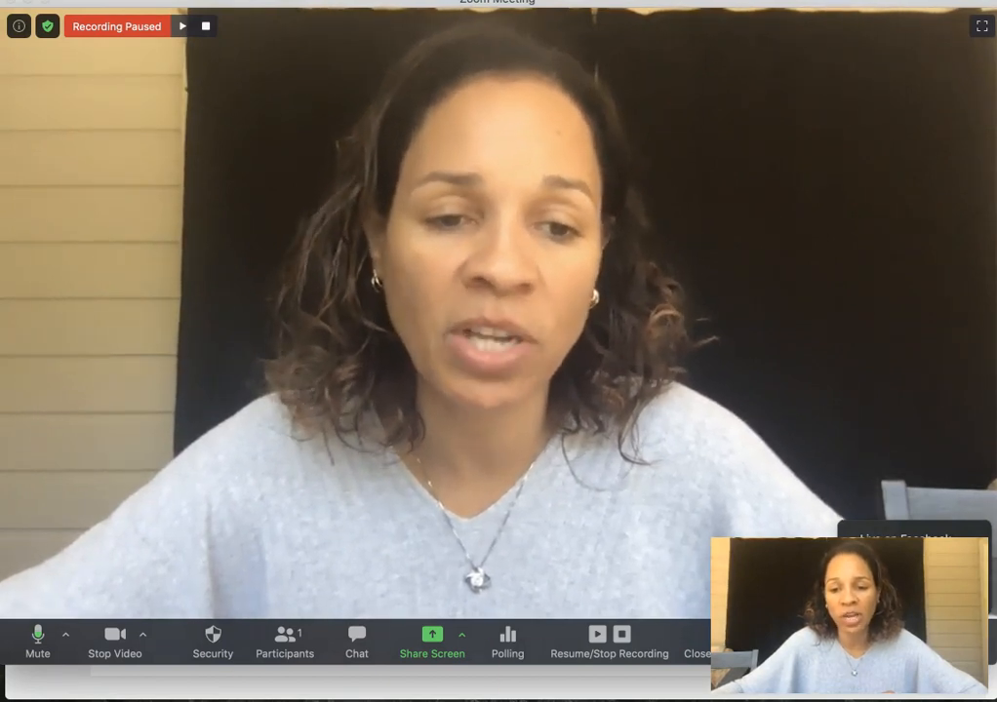
- Configure three manually assigned breakout rooms, then close the setup without creating them
{"action": "left_click", "coordinate": [905, 585]}
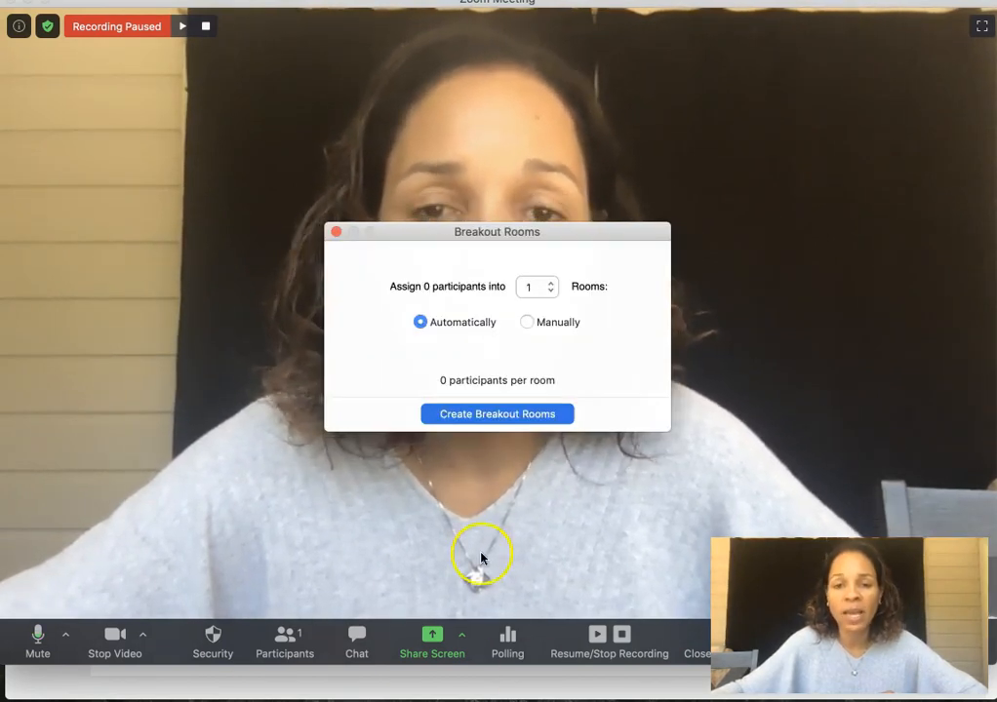
{"action": "left_click", "coordinate": [527, 322]}
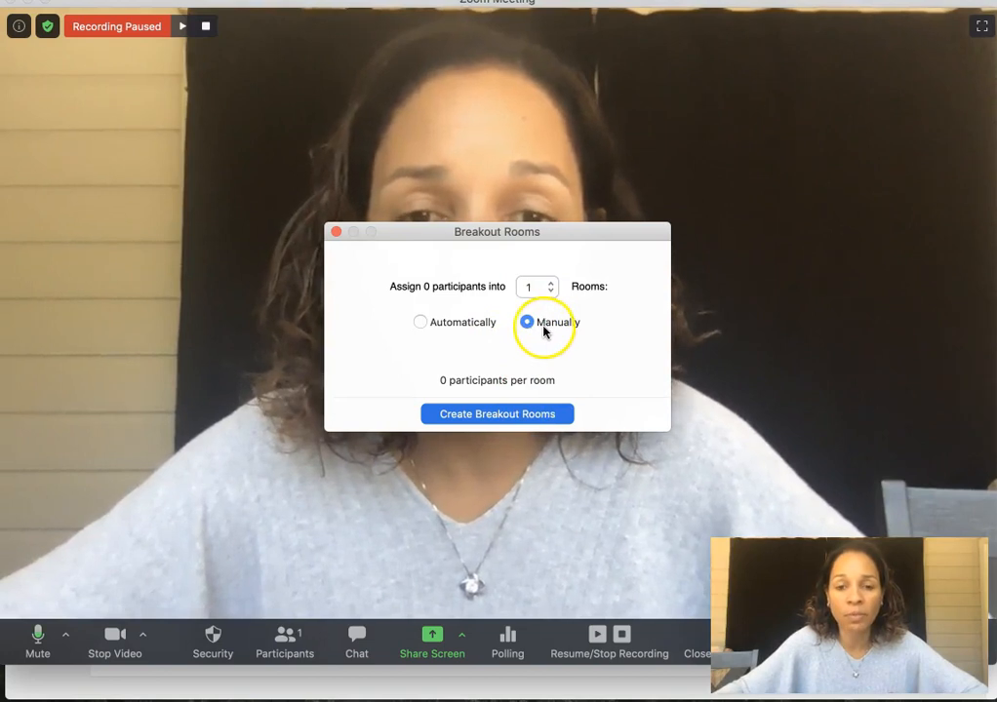
{"action": "left_click", "coordinate": [552, 282]}
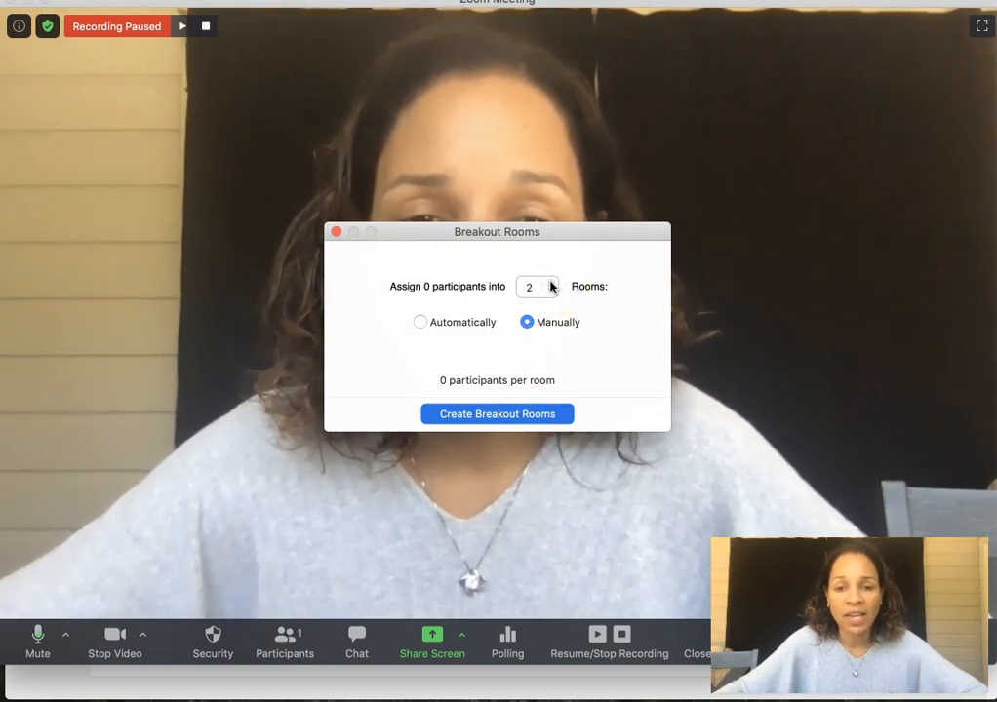
{"action": "left_click", "coordinate": [552, 281]}
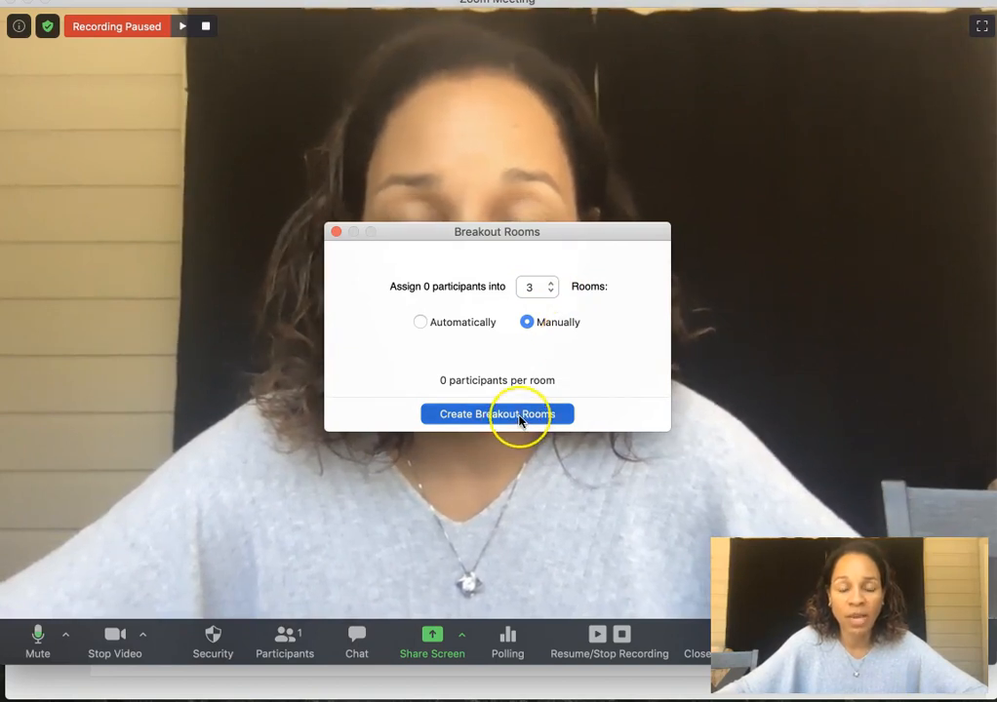
{"action": "left_click", "coordinate": [336, 233]}
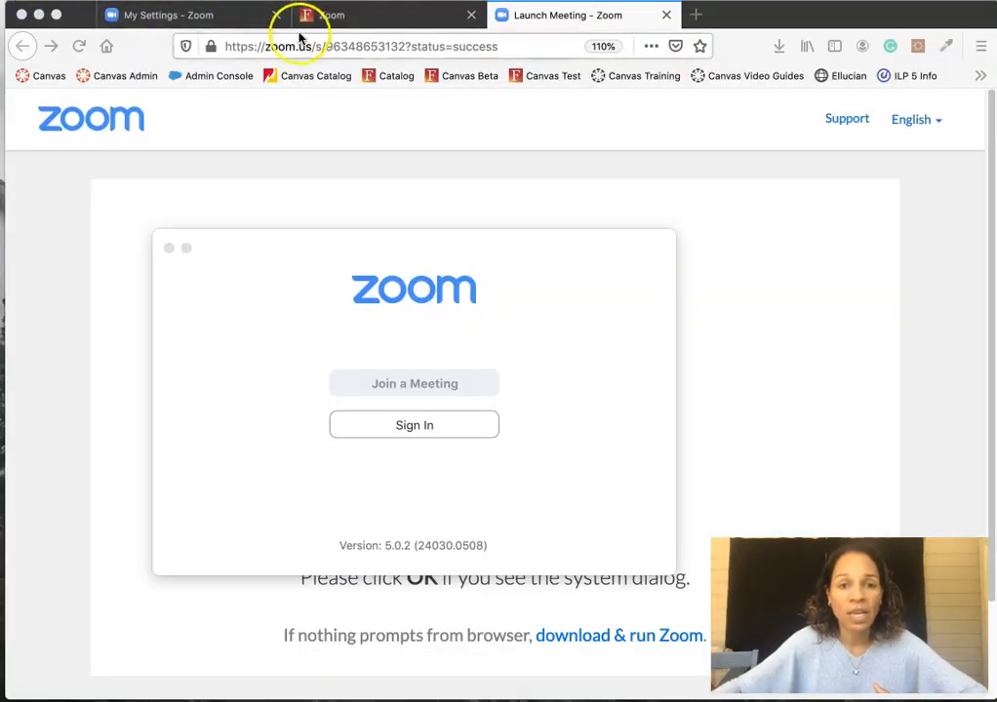
- Go to zoom.us and open the account's Settings page
{"action": "left_click", "coordinate": [217, 22]}
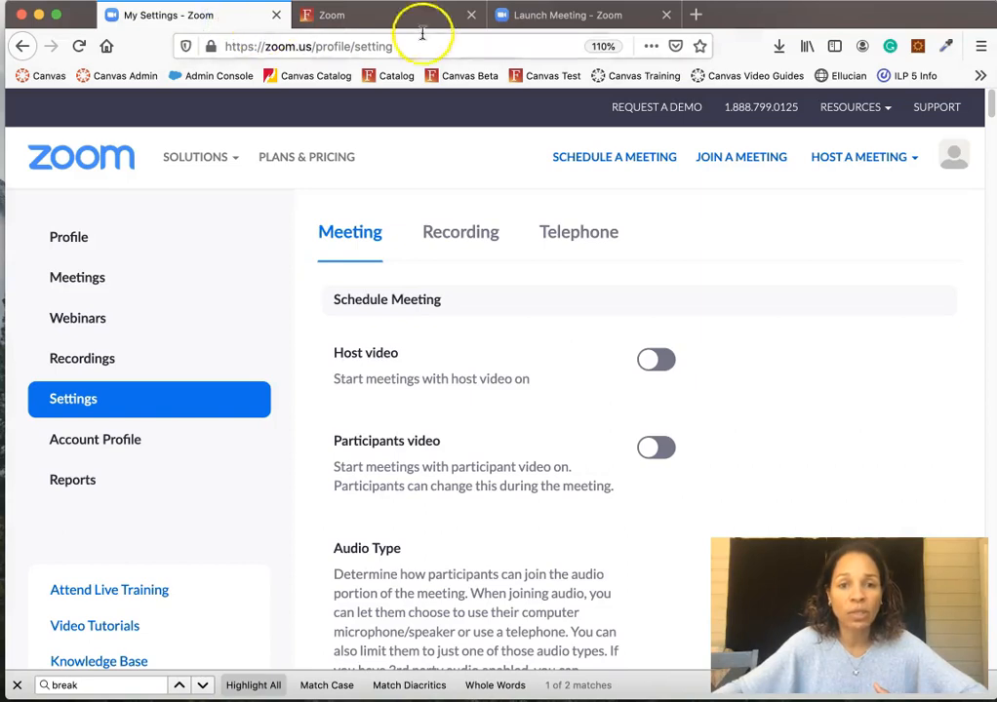
{"action": "left_click", "coordinate": [545, 23]}
{"action": "left_click", "coordinate": [257, 51]}
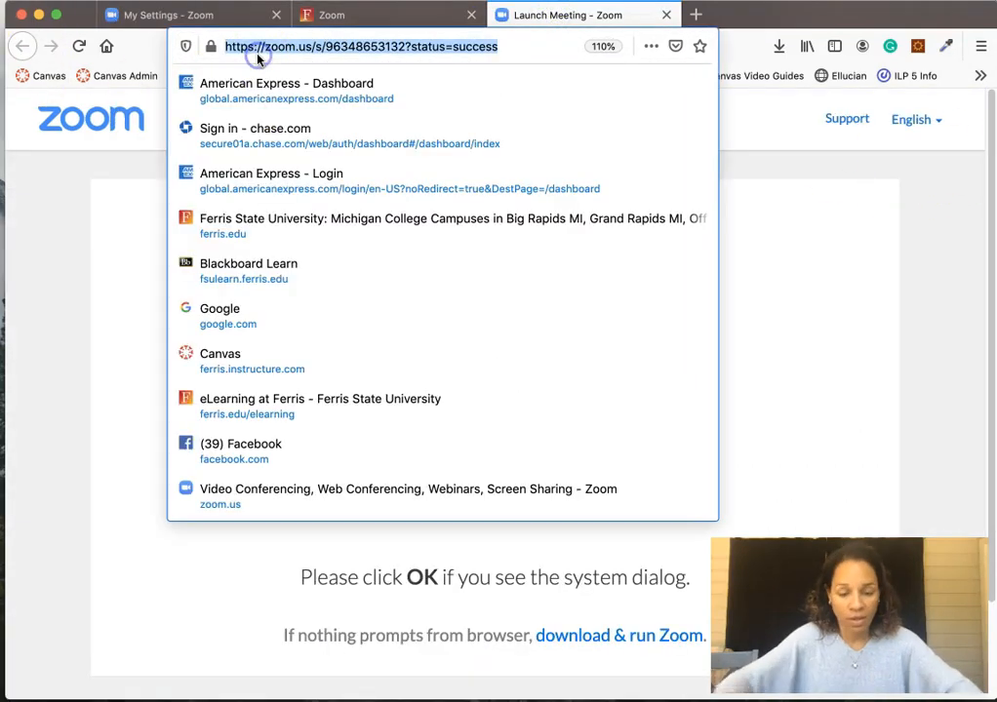
{"action": "type", "text": "zoom.us/"}
{"action": "key", "text": "Return"}
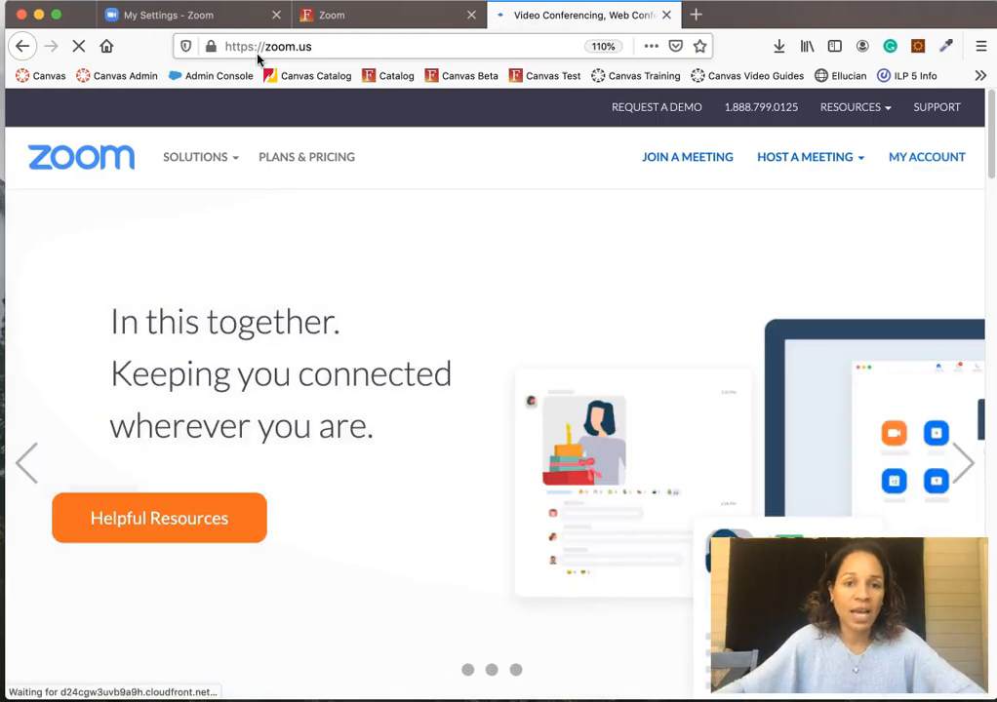
{"action": "left_click", "coordinate": [926, 159]}
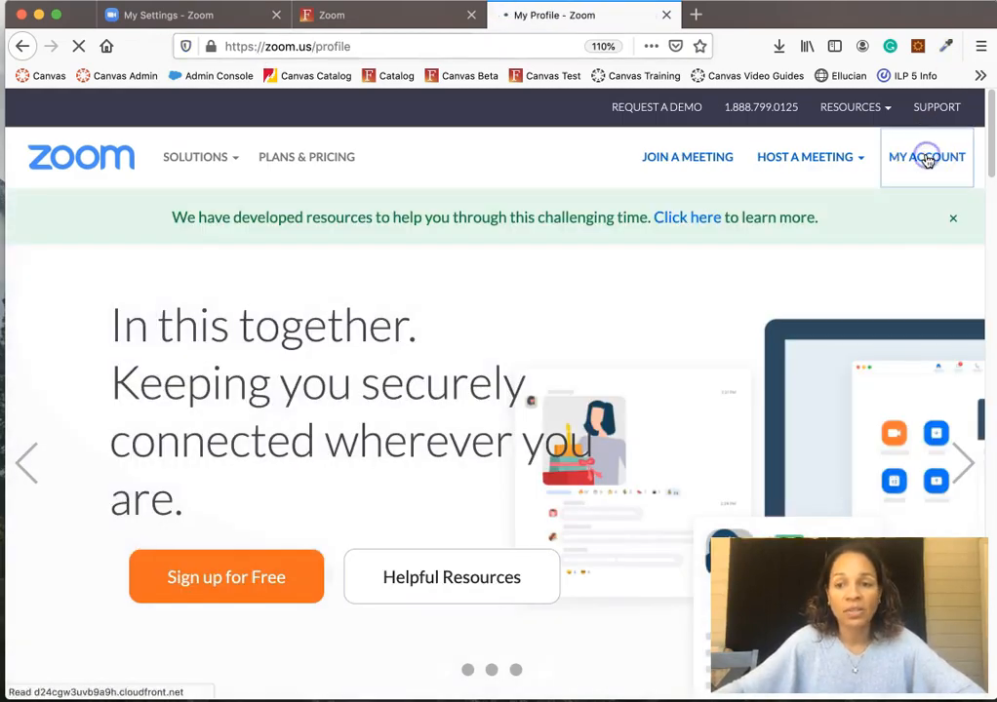
{"action": "left_click", "coordinate": [66, 400]}
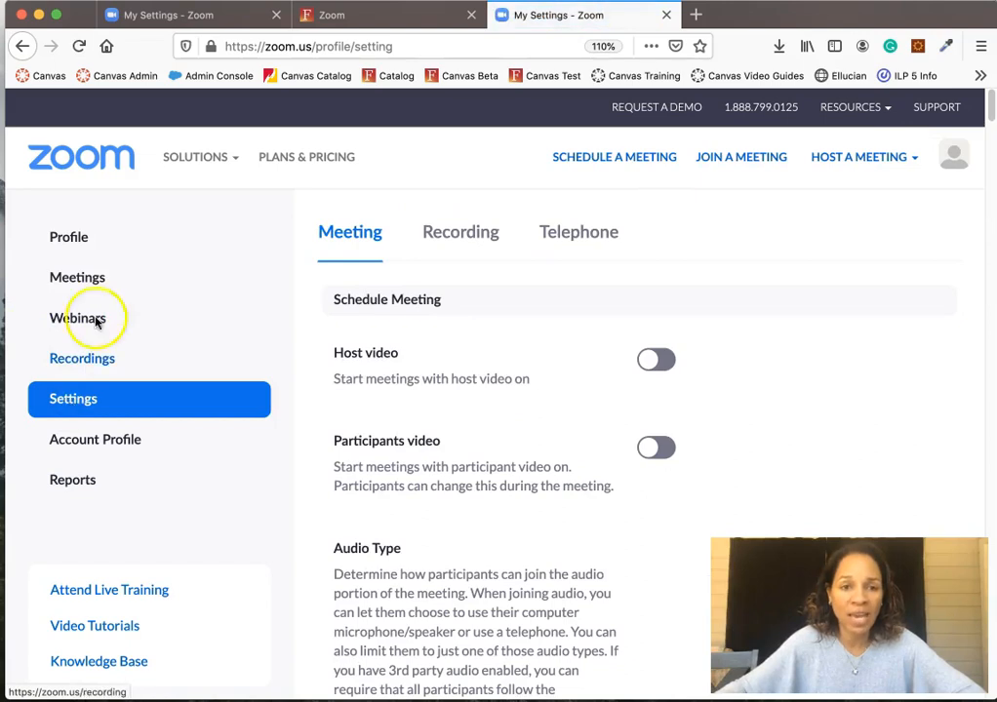
- Close all browser tabs so only the Zoom launcher remains
{"action": "left_click", "coordinate": [334, 15]}
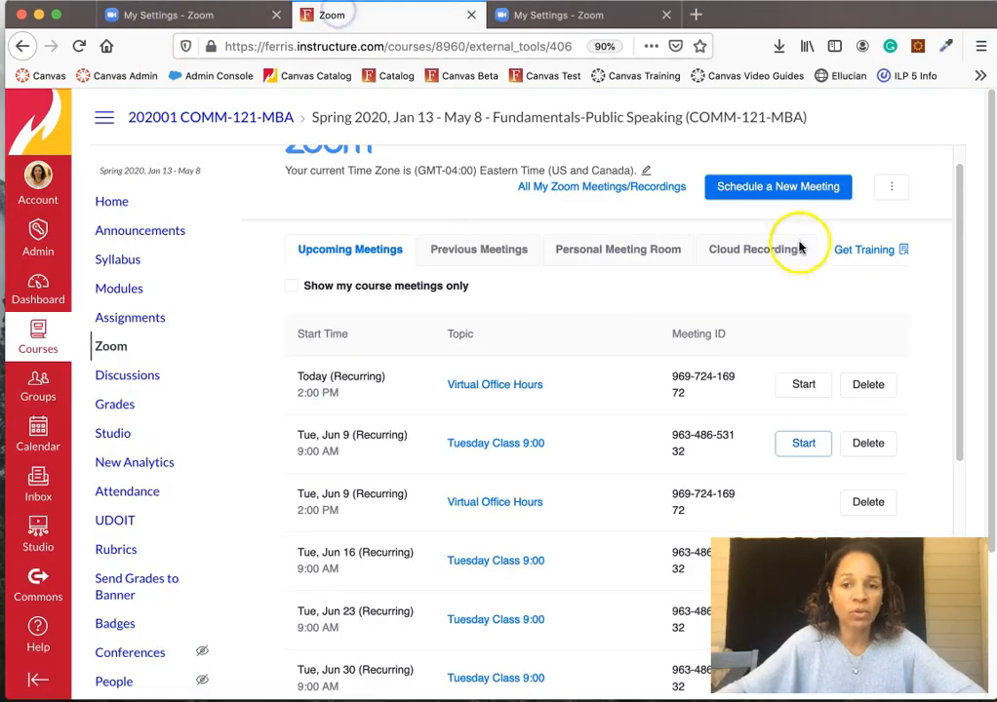
{"action": "left_click", "coordinate": [216, 19]}
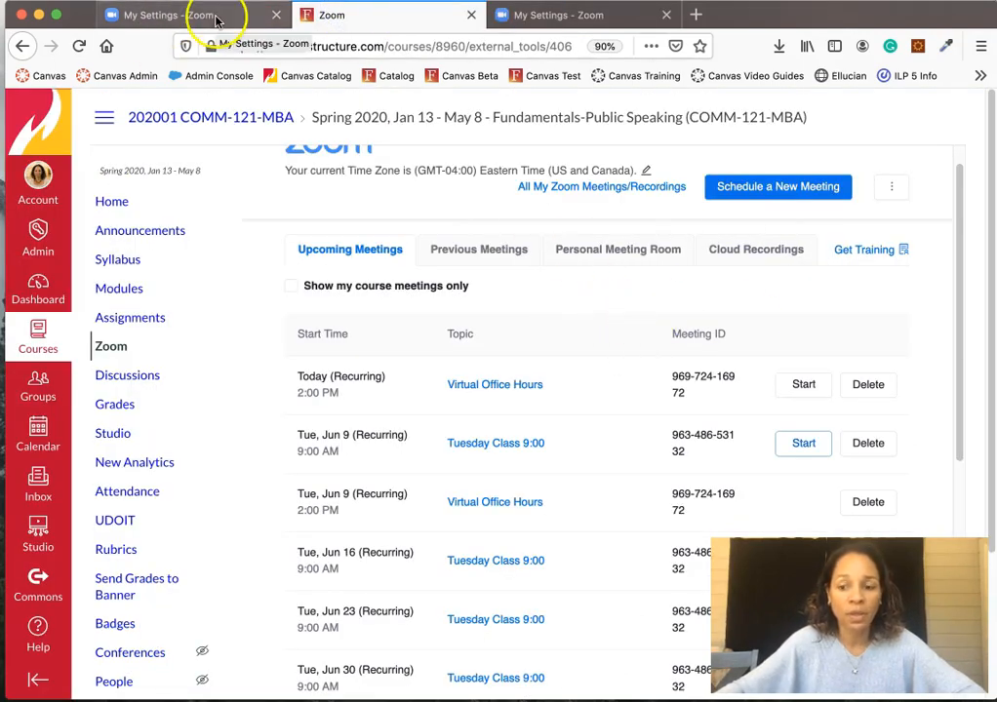
{"action": "left_click", "coordinate": [276, 14]}
{"action": "left_click", "coordinate": [276, 15]}
{"action": "left_click", "coordinate": [276, 15]}
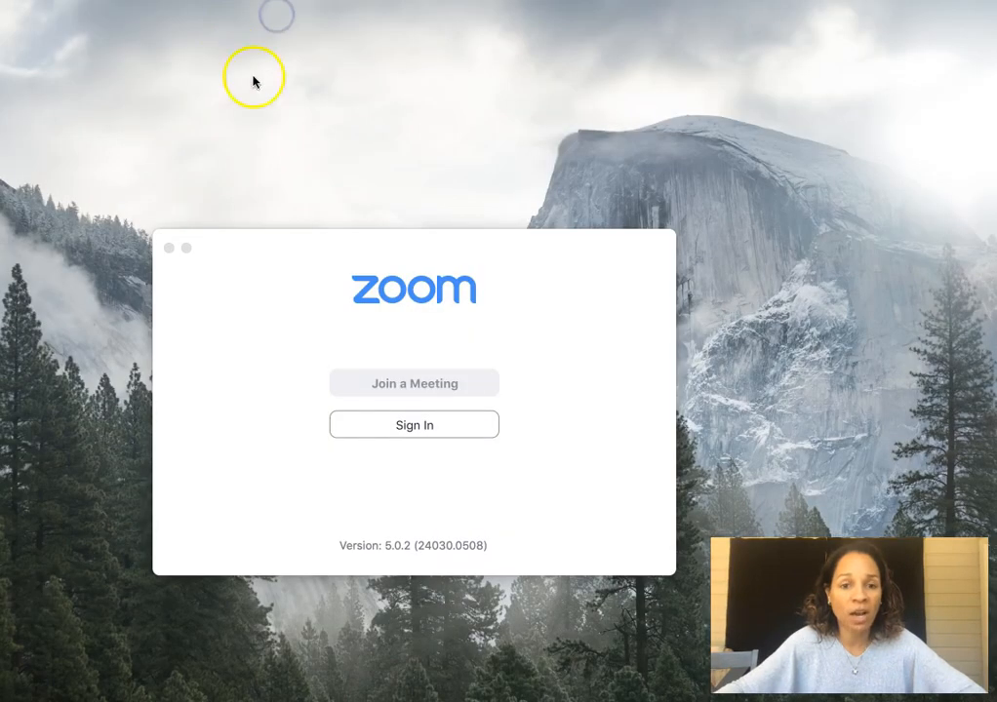
- End the meeting for all participants and bring up the Zoom Sign In screen
{"action": "left_click", "coordinate": [169, 250]}
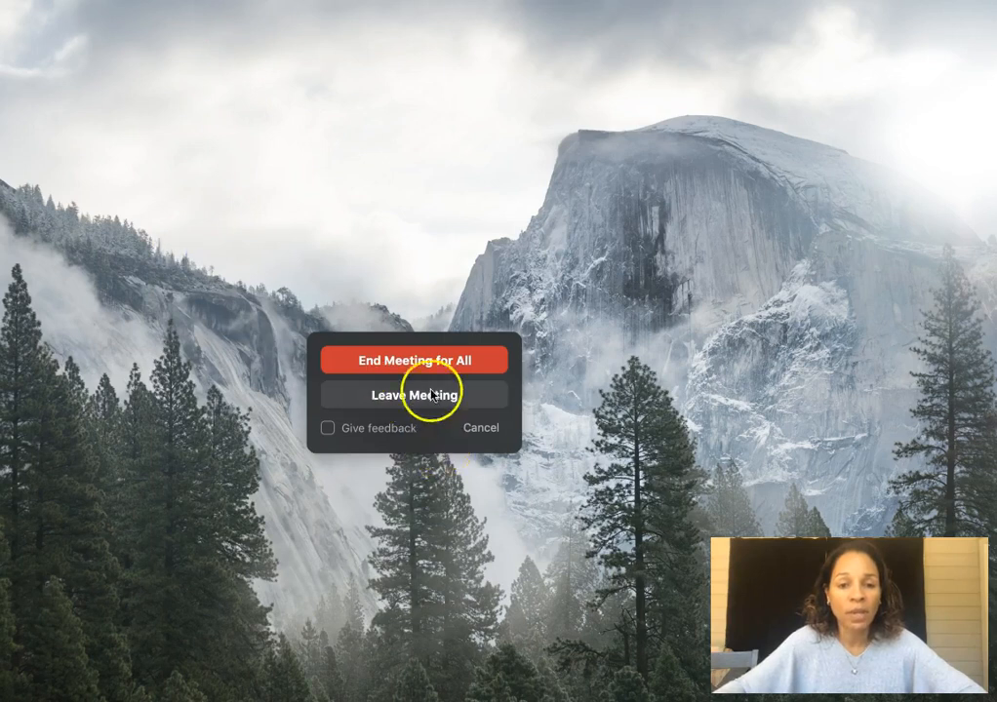
{"action": "left_click", "coordinate": [427, 359]}
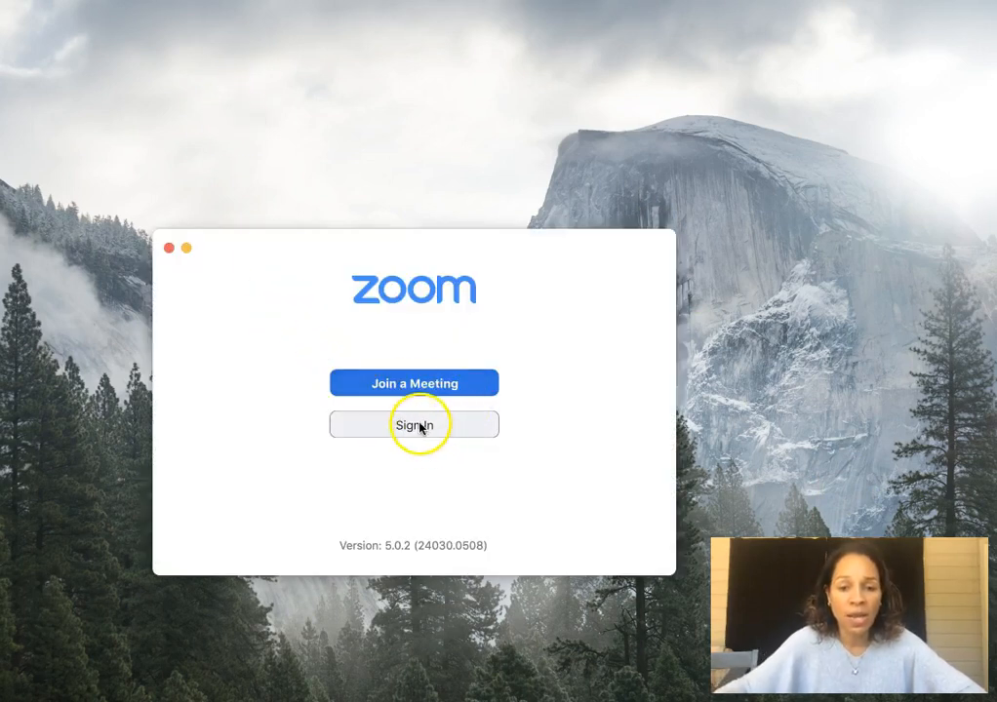
{"action": "left_click", "coordinate": [417, 426]}
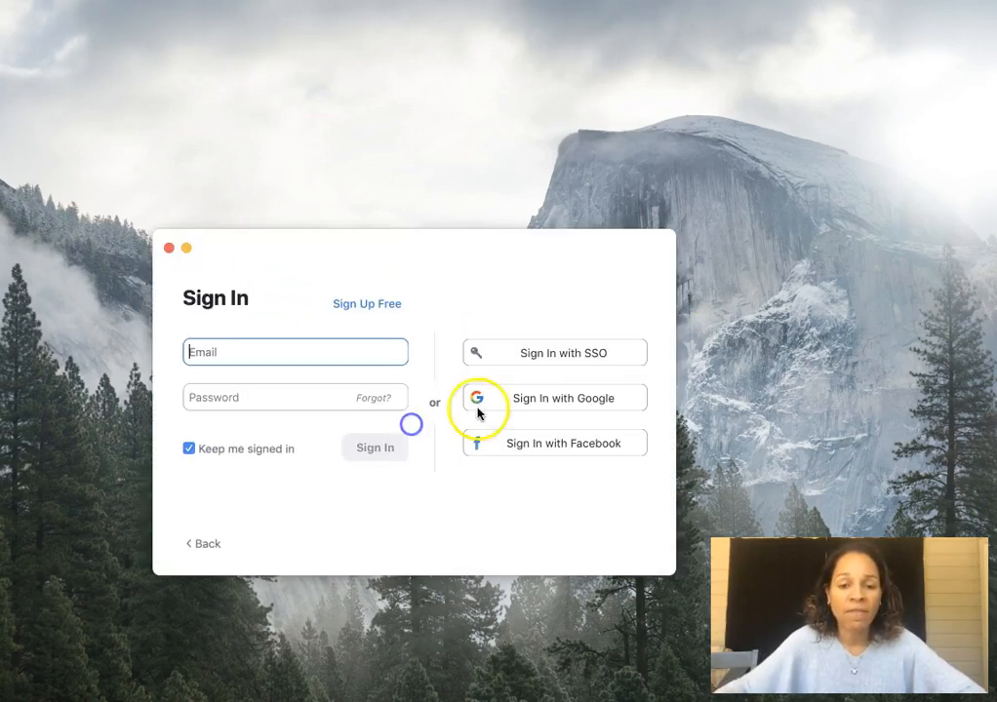
- Sign in to the Zoom desktop client with the school account email and password
{"action": "left_click", "coordinate": [217, 355]}
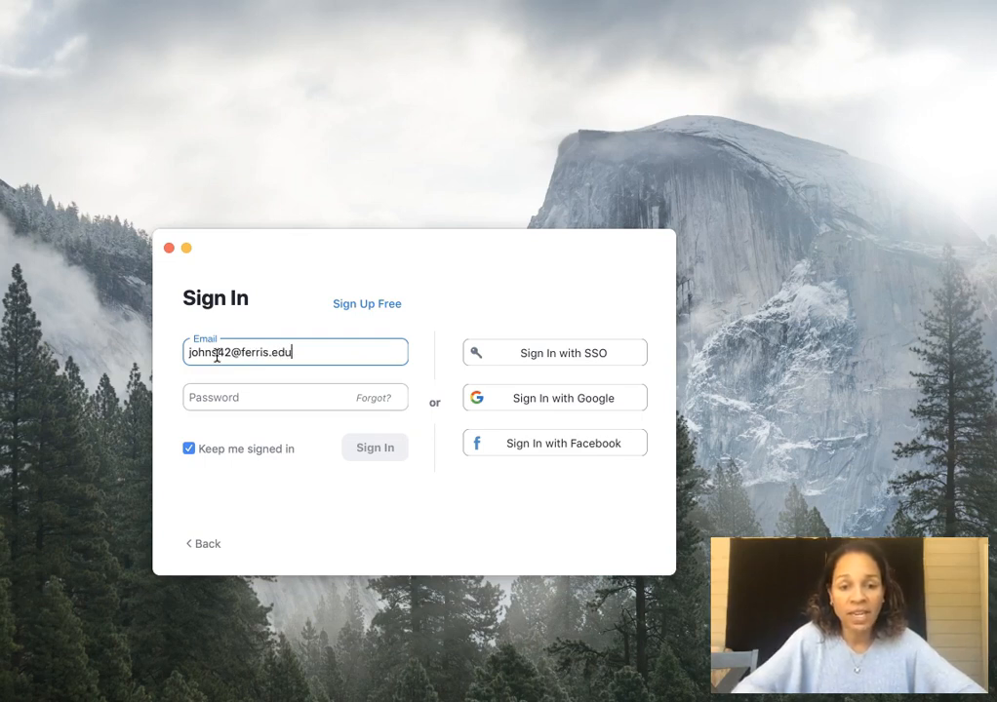
{"action": "key", "text": "Tab"}
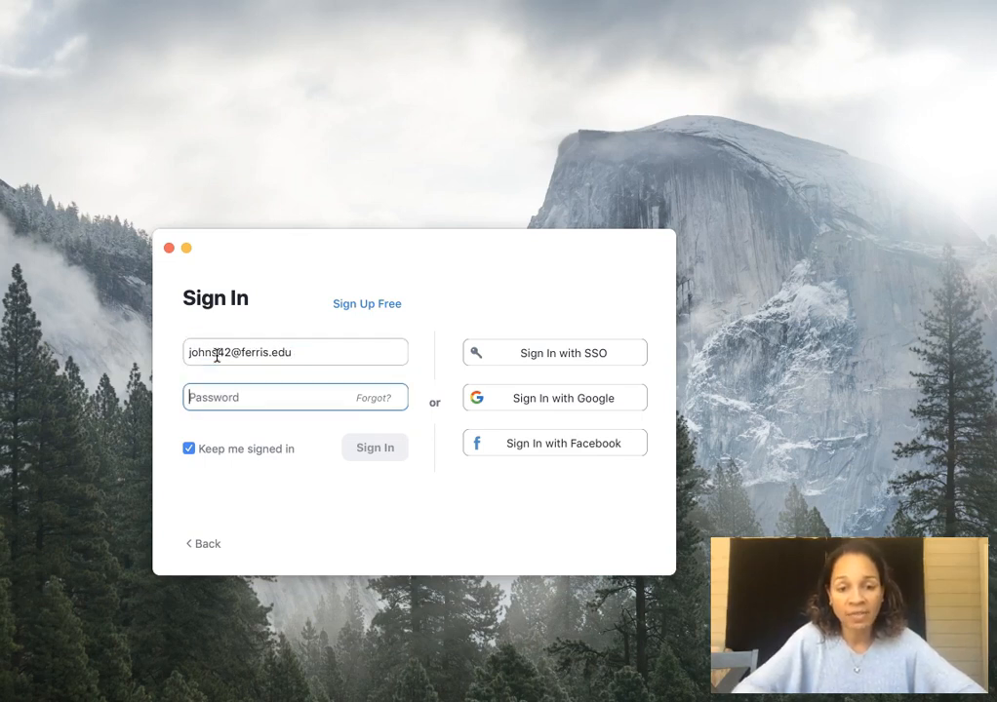
{"action": "type", "text": "•••"}
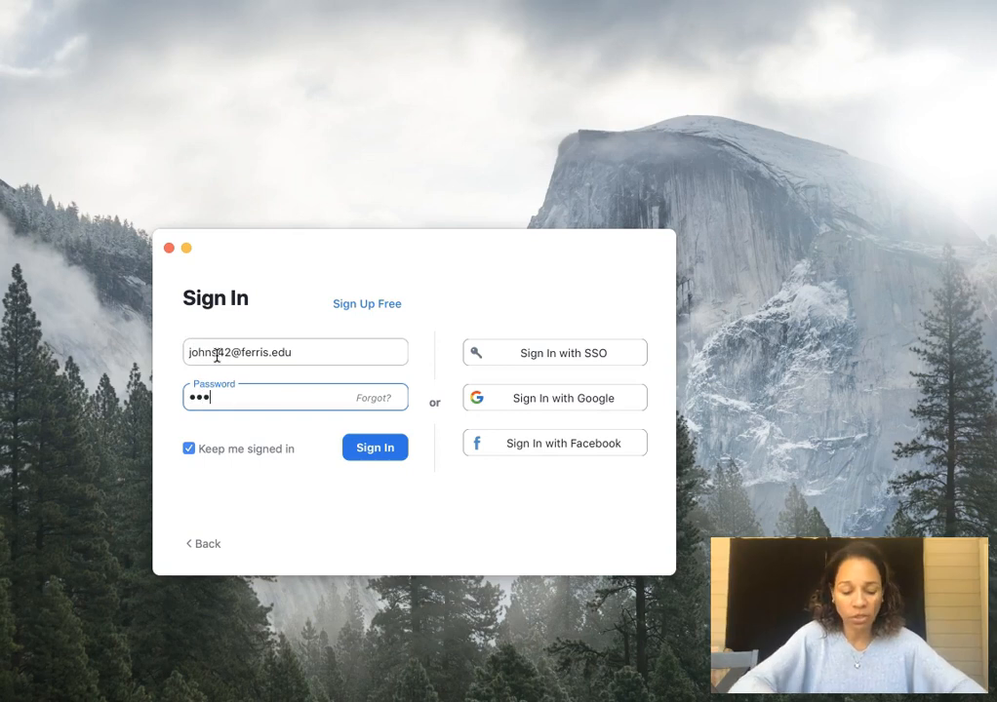
{"action": "left_click", "coordinate": [370, 448]}
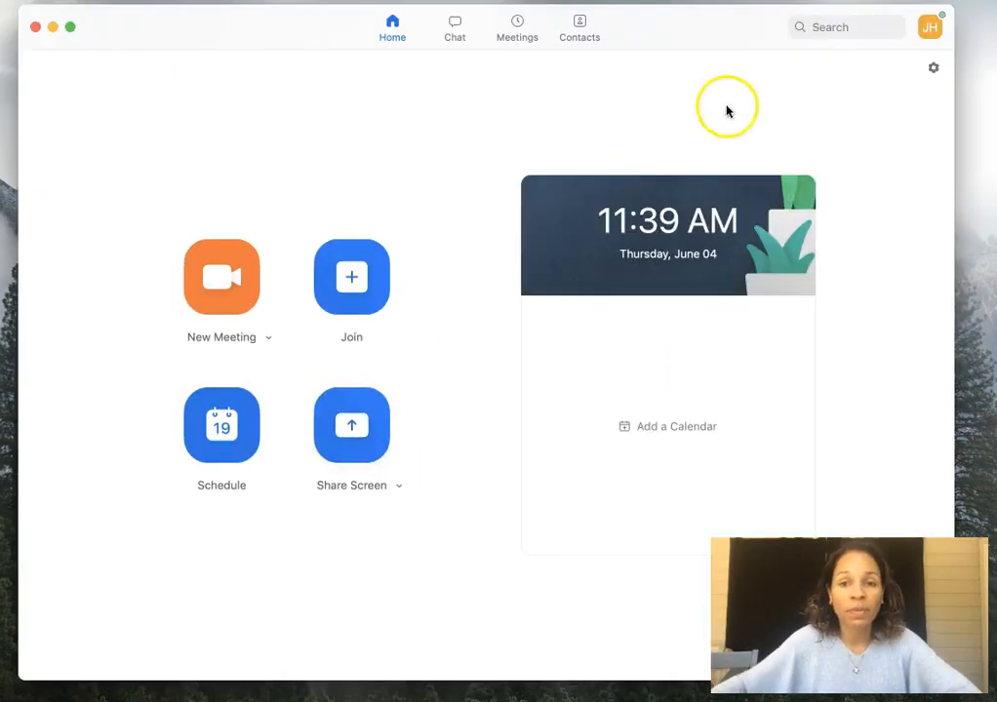
- Widen the Zoom Home window and confirm the account menu shows LICENSED
{"action": "left_click_drag", "start_coordinate": [210, 33], "coordinate": [199, 33]}
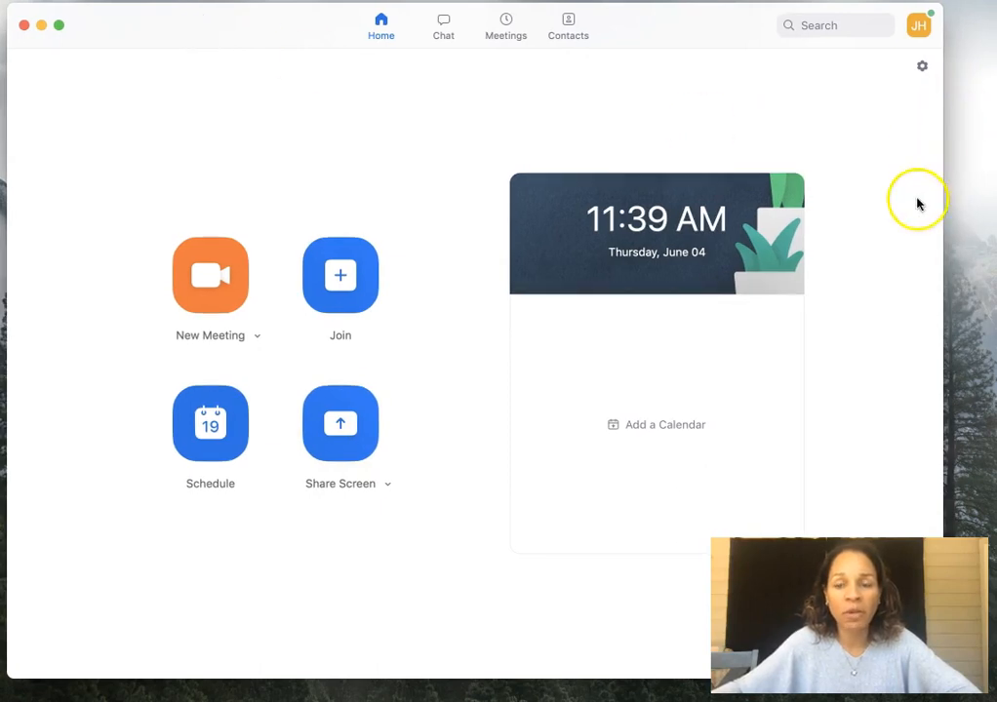
{"action": "left_click_drag", "start_coordinate": [943, 27], "coordinate": [985, 27]}
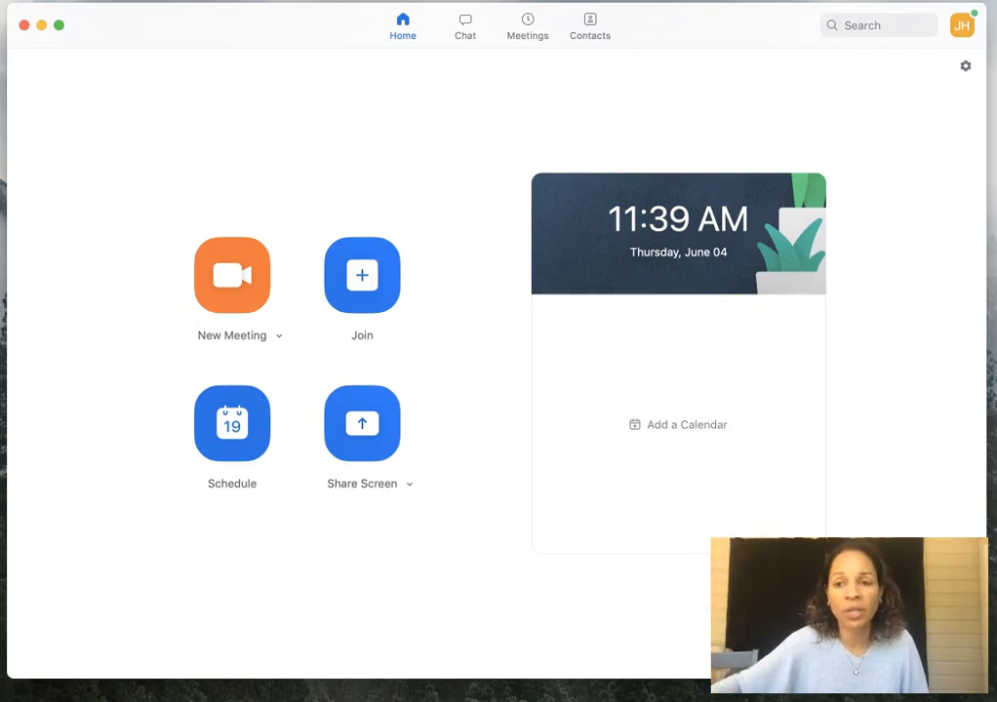
{"action": "left_click", "coordinate": [962, 31]}
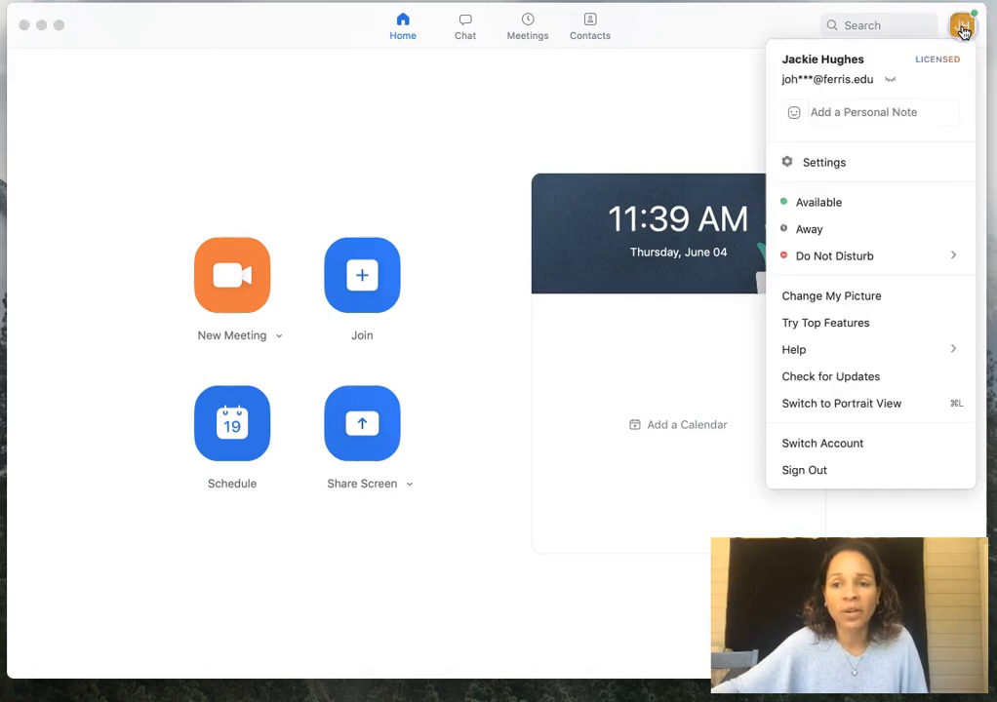
- Review the client Settings on the General options, then close Settings
{"action": "mouse_move", "coordinate": [936, 62]}
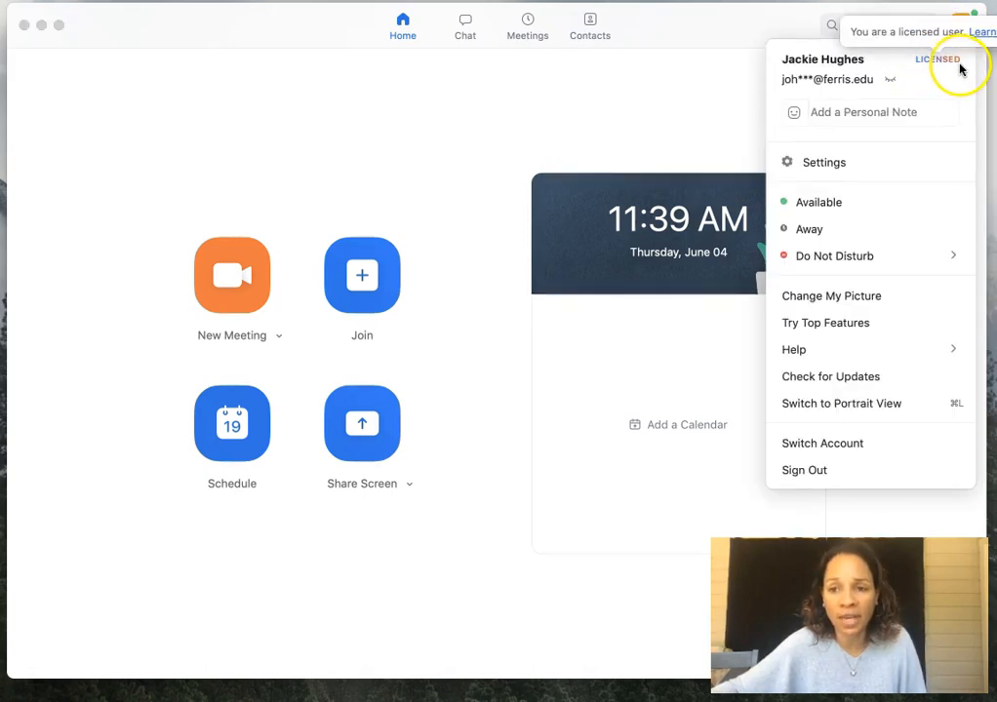
{"action": "left_click", "coordinate": [817, 164]}
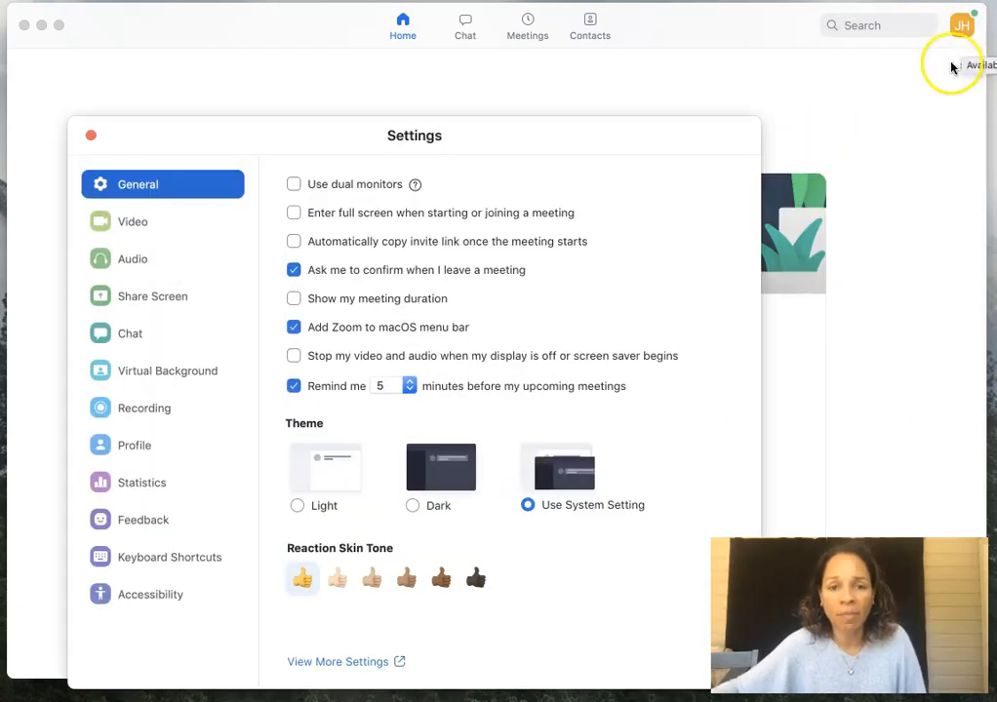
{"action": "left_click", "coordinate": [88, 137]}
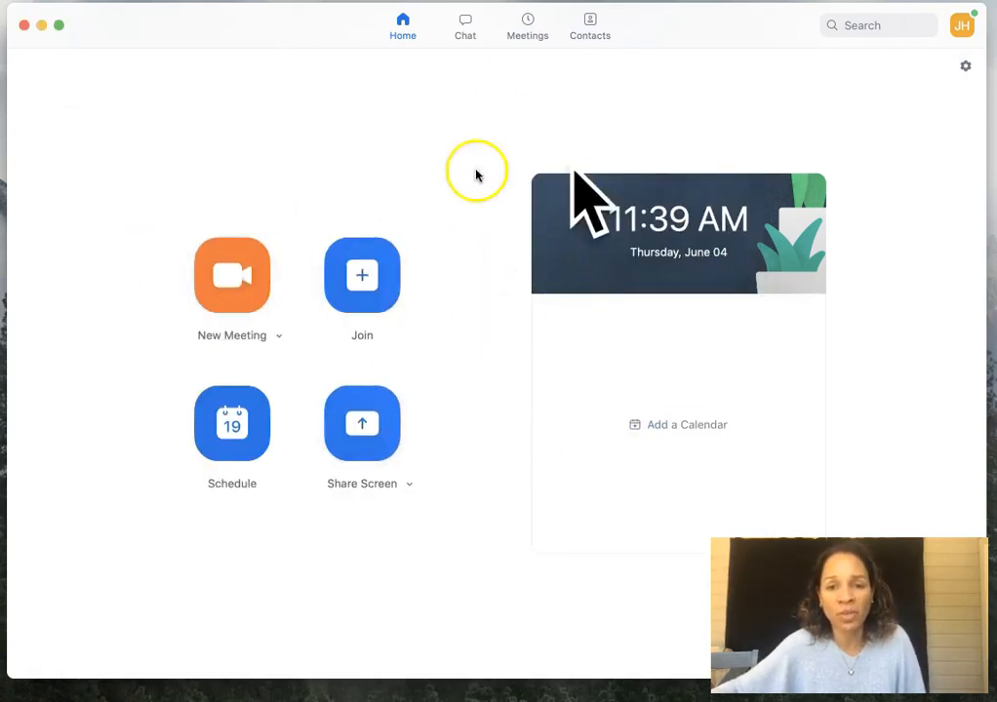